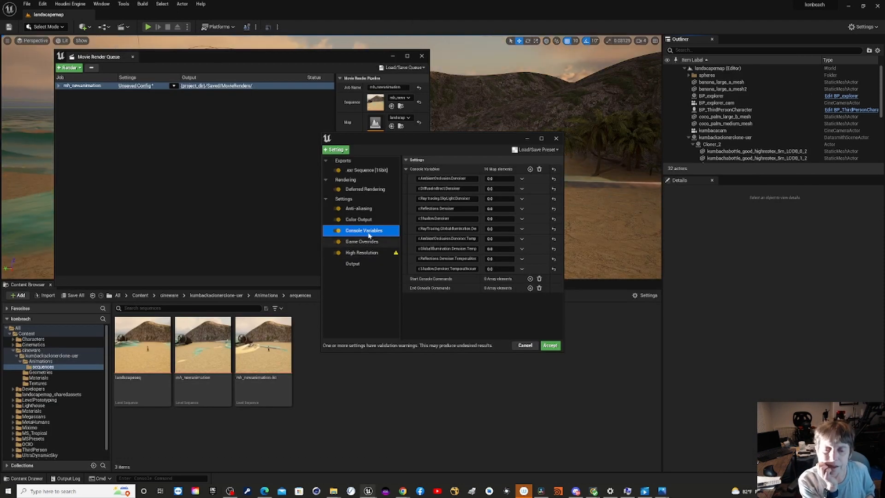
Examine the EXR sequence, deferred rendering and anti-aliasing settings of the mh_newanimation render job, toggling Override Anti Aliasing off and back on
left_click(368, 172)
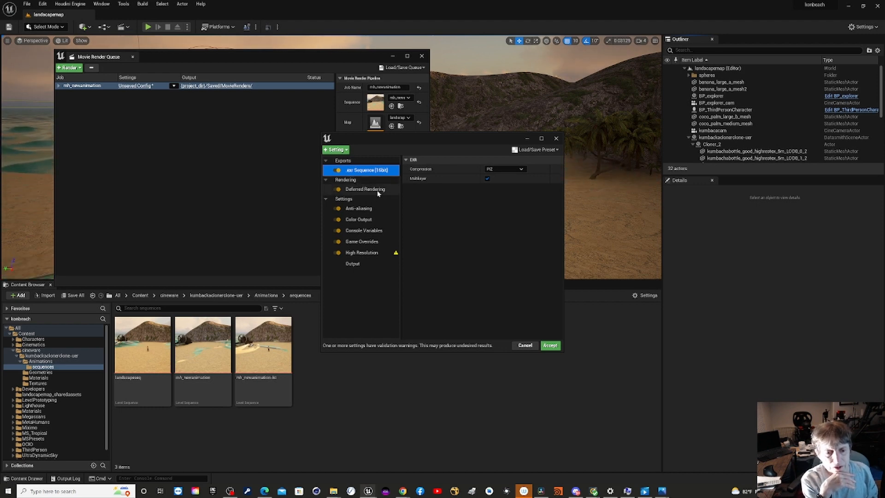
left_click(376, 192)
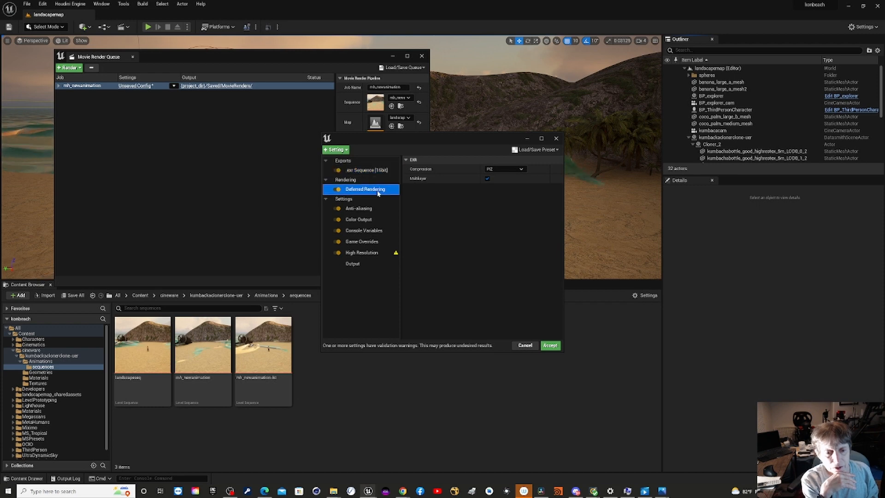
left_click(359, 208)
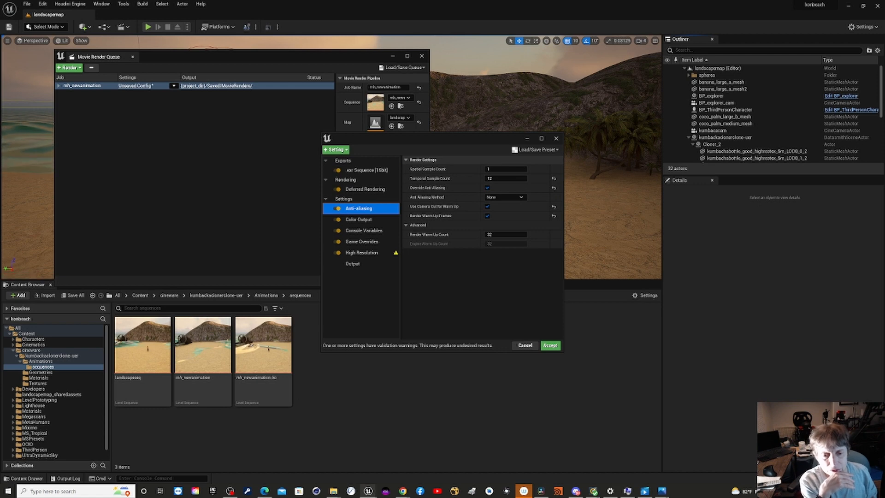
left_click(487, 188)
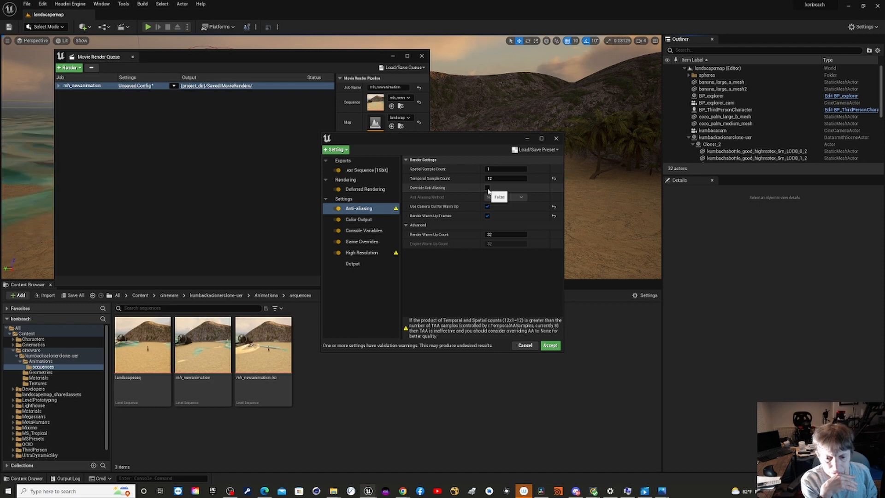
left_click(487, 188)
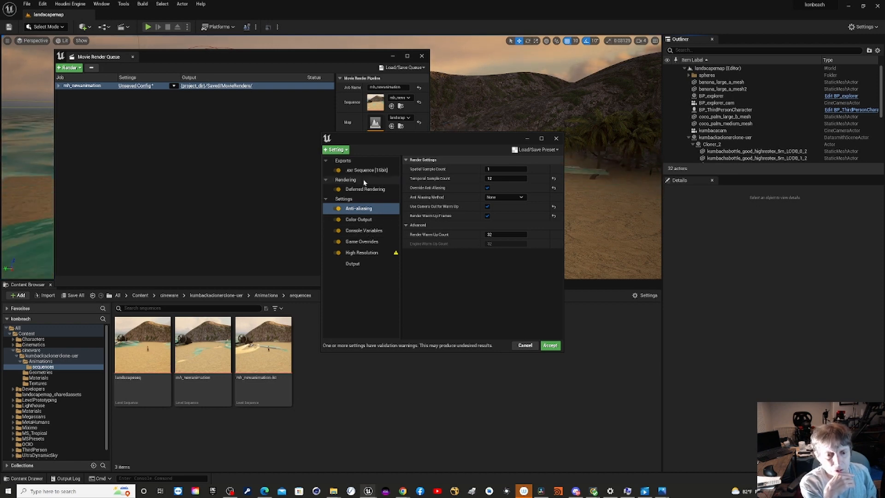
Examine the render job's output, high resolution, game overrides, console variables and color output settings
left_click(352, 264)
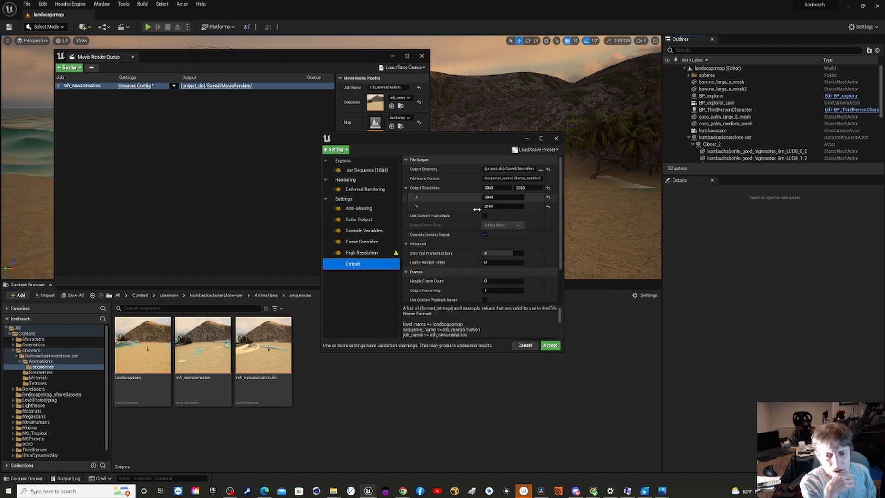
left_click(366, 253)
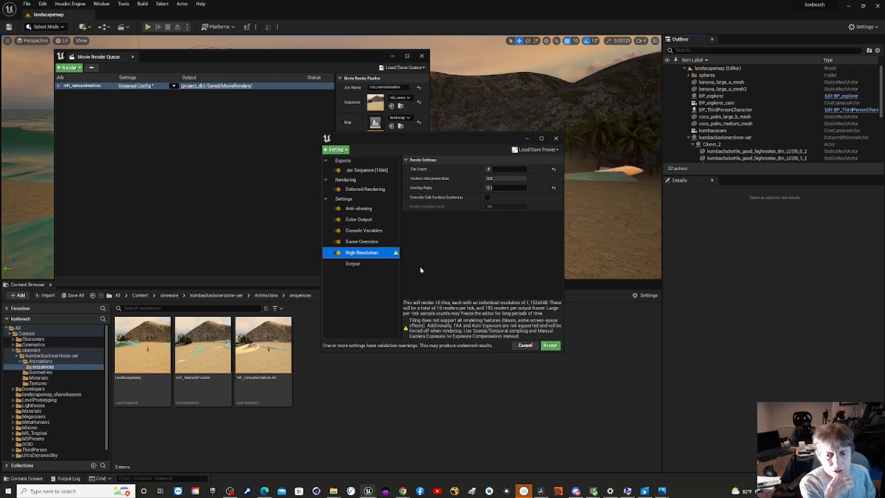
left_click(373, 244)
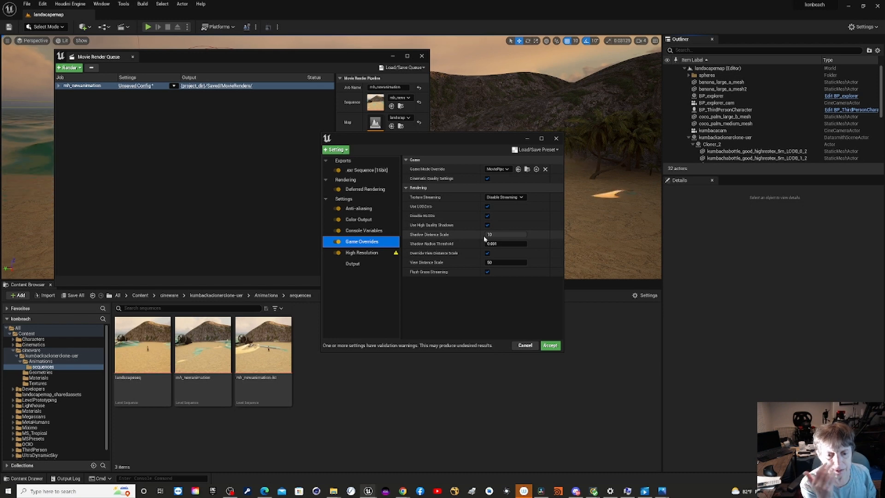
left_click(380, 233)
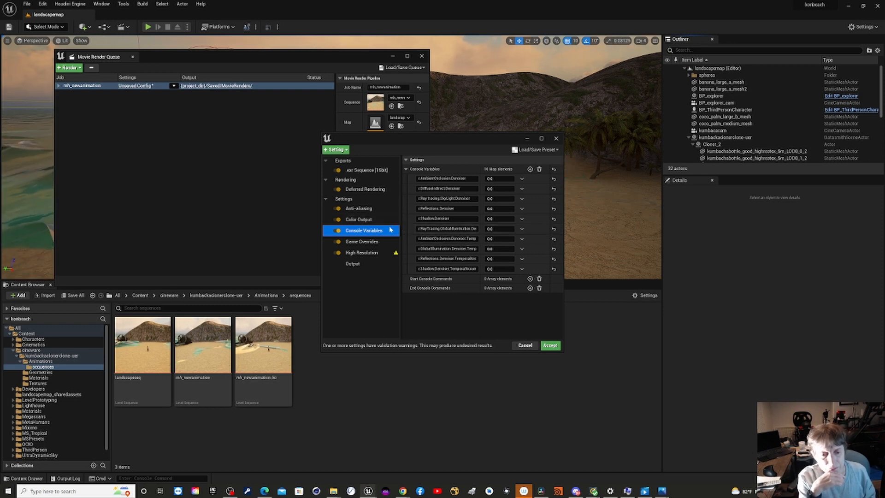
left_click(356, 253)
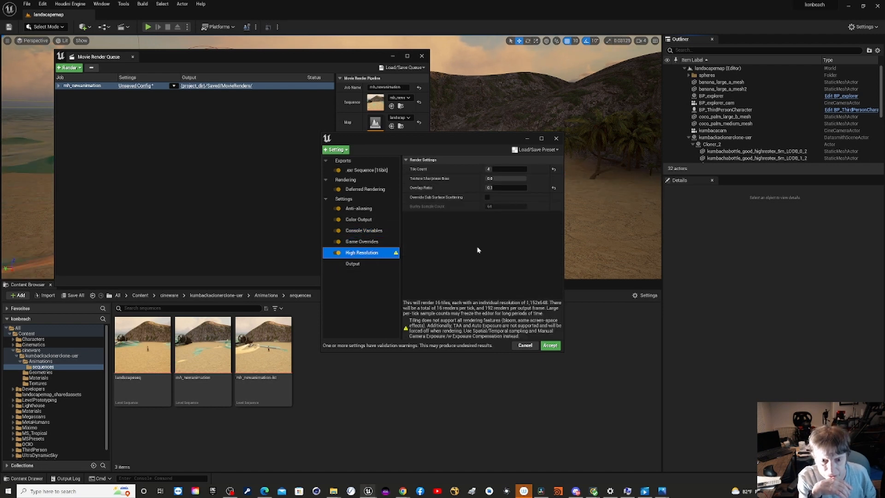
left_click(353, 263)
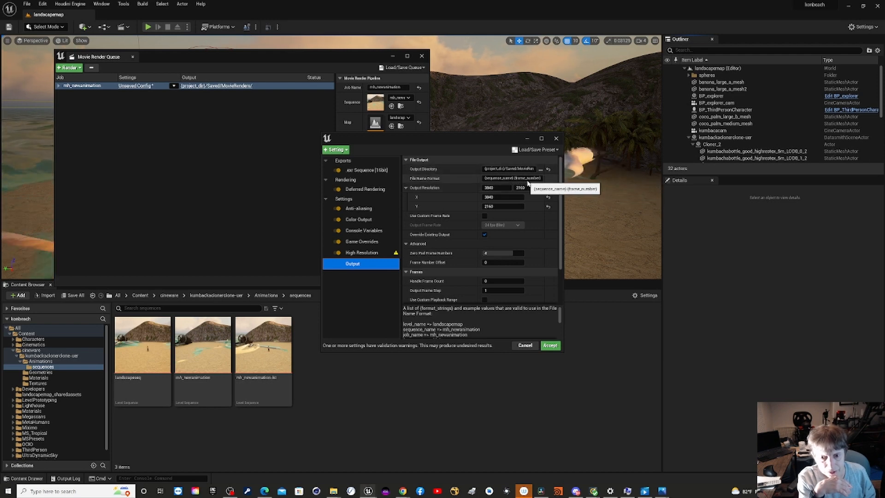
left_click(361, 221)
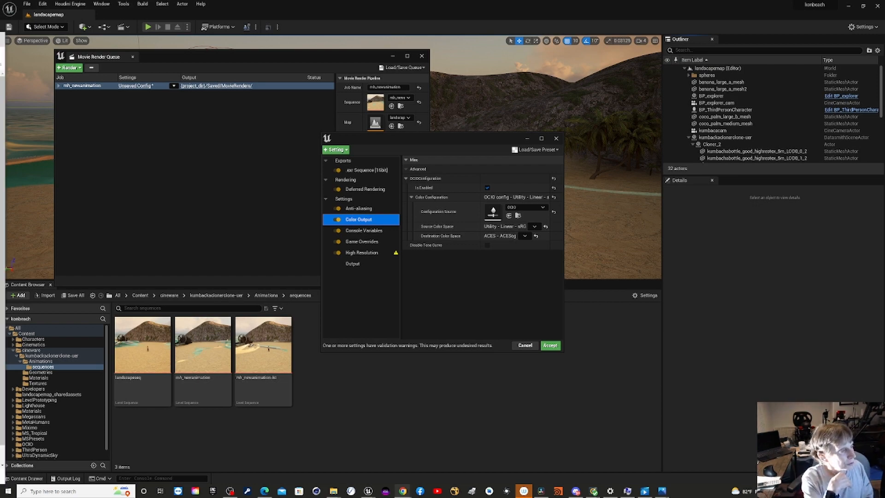
Examine the aces_1.2 folder of the OpenColorIO-Configs repository on GitHub and bring up the OCIO downloads page in the browser
left_click_drag(0, 42, 711, 35)
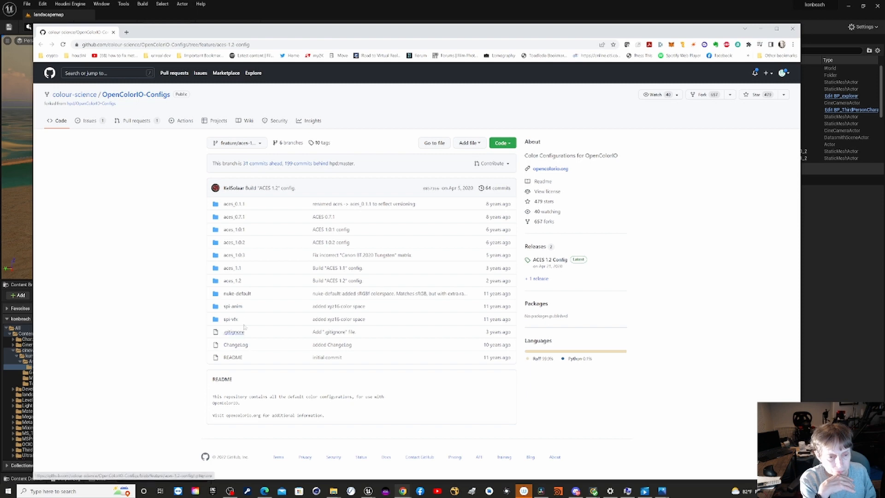
left_click(232, 280)
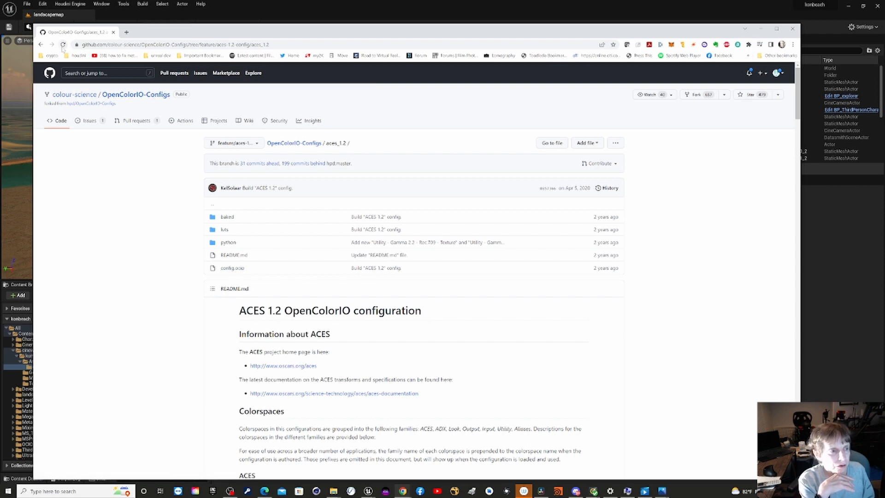
left_click(41, 44)
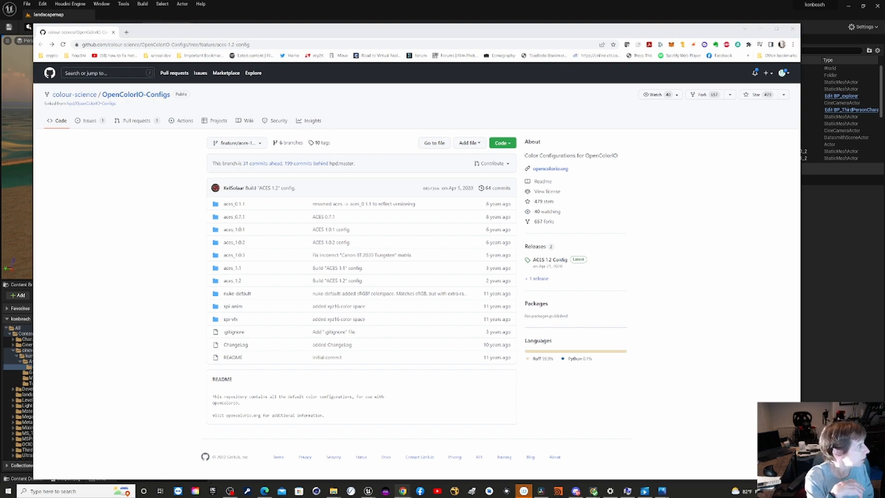
left_click_drag(0, 36, 52, 35)
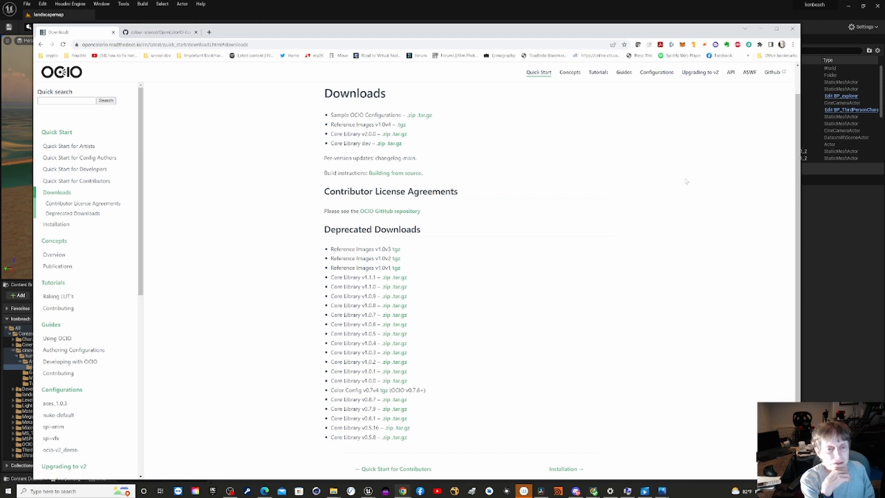
Return to Unreal Editor, close the render job settings without accepting them, and switch to DaVinci Resolve
left_click(673, 8)
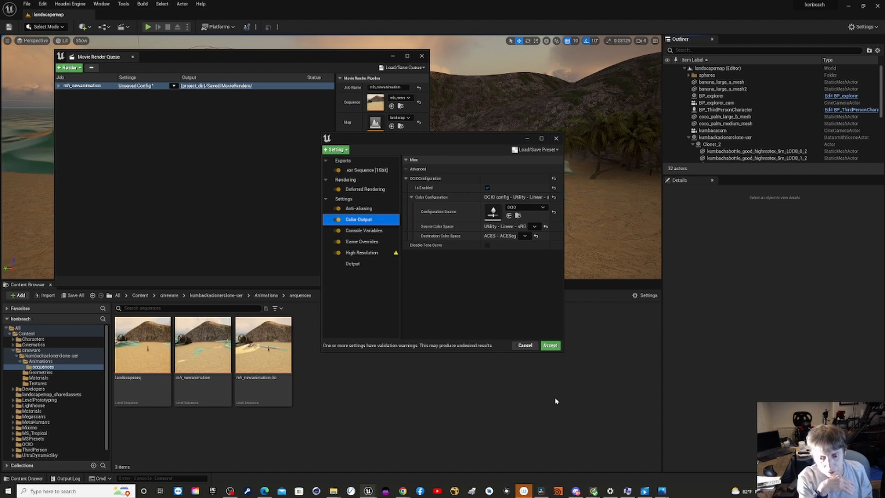
left_click(524, 346)
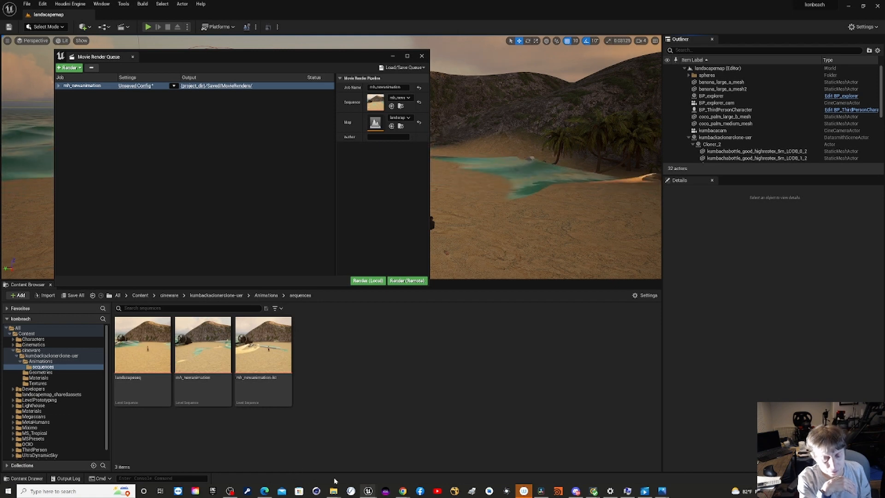
left_click(544, 492)
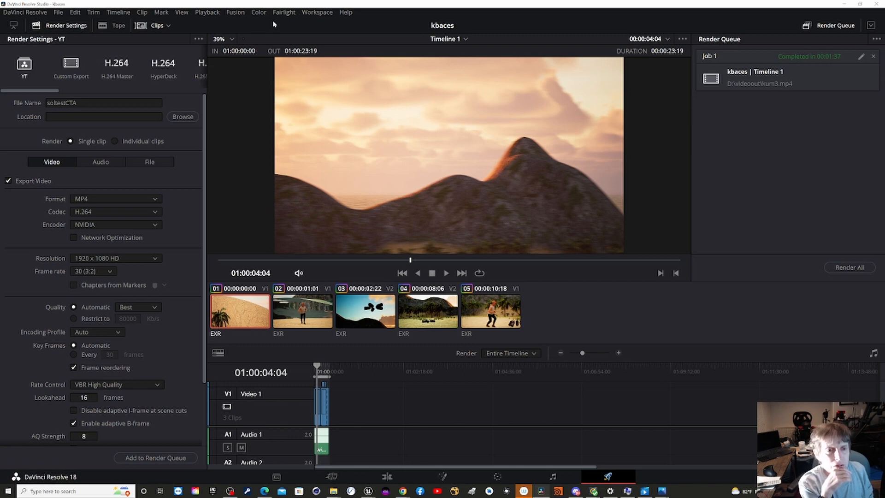
Examine the master and color management settings of the kbaces project, and close the project settings without saving
left_click(345, 12)
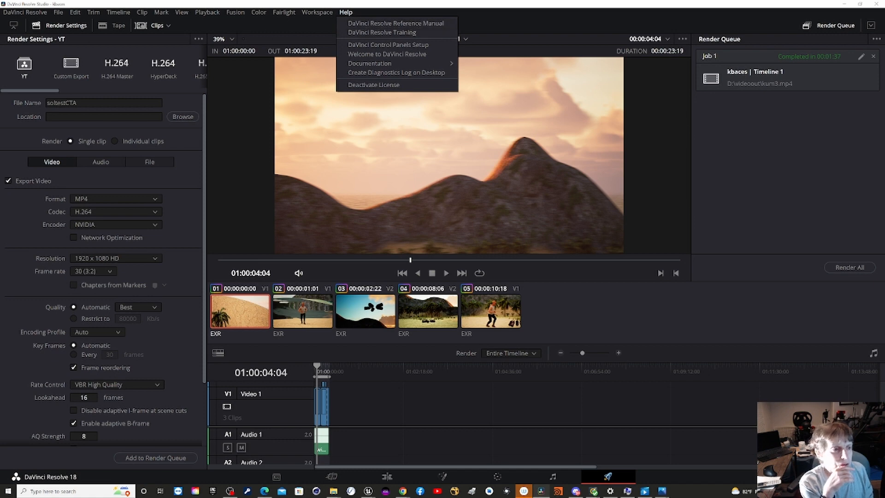
mouse_move(94, 13)
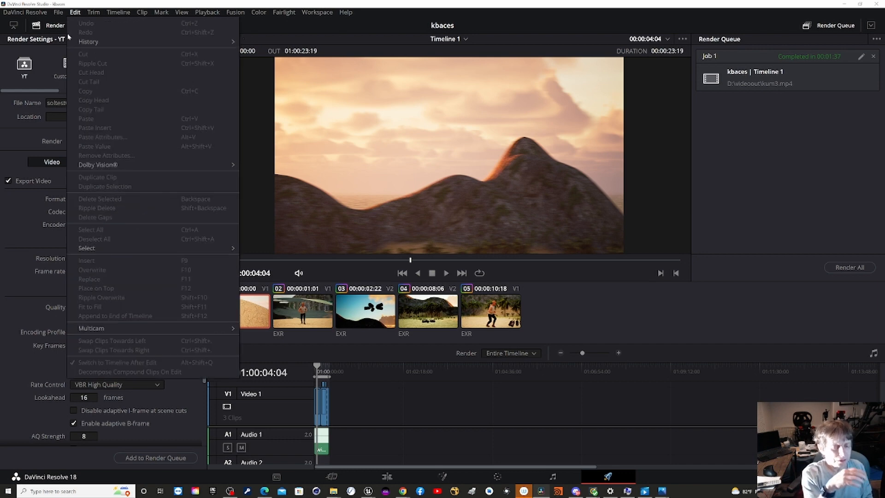
mouse_move(76, 42)
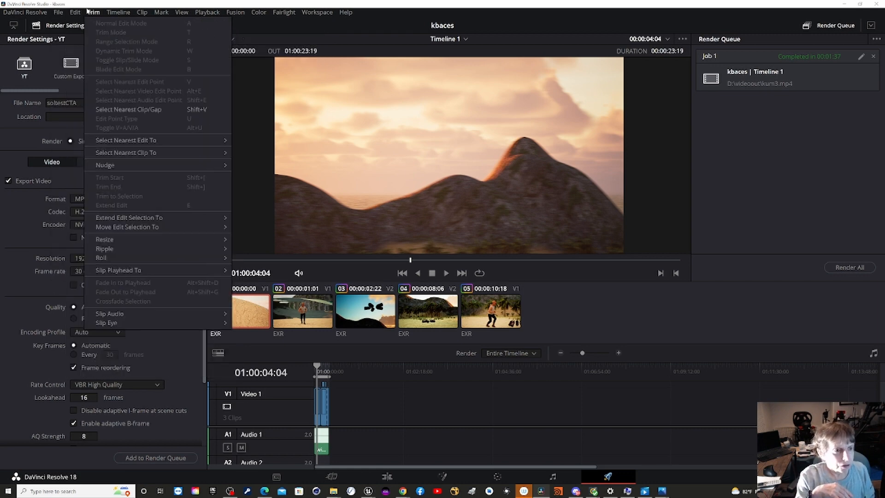
mouse_move(52, 20)
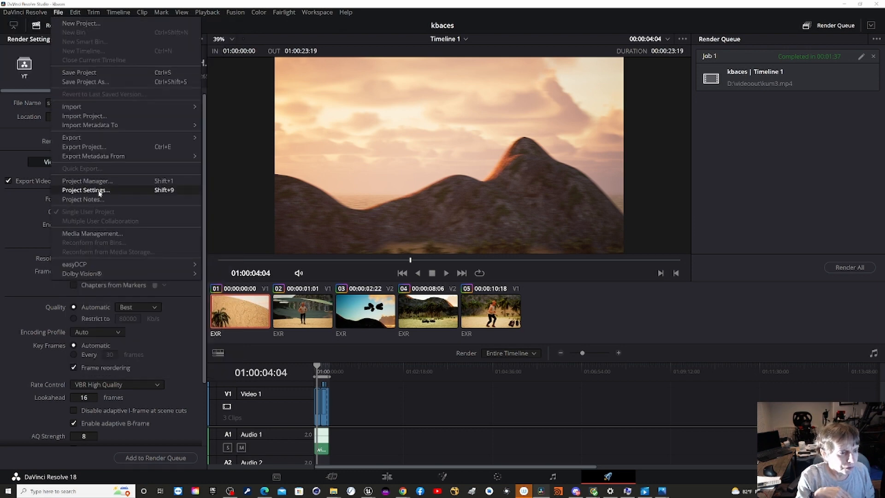
left_click(109, 191)
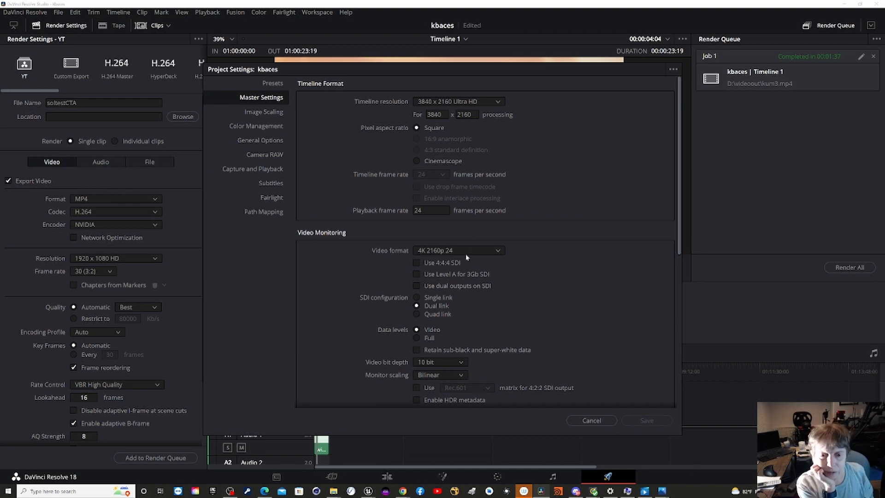
scroll(540, 260, "down", 6)
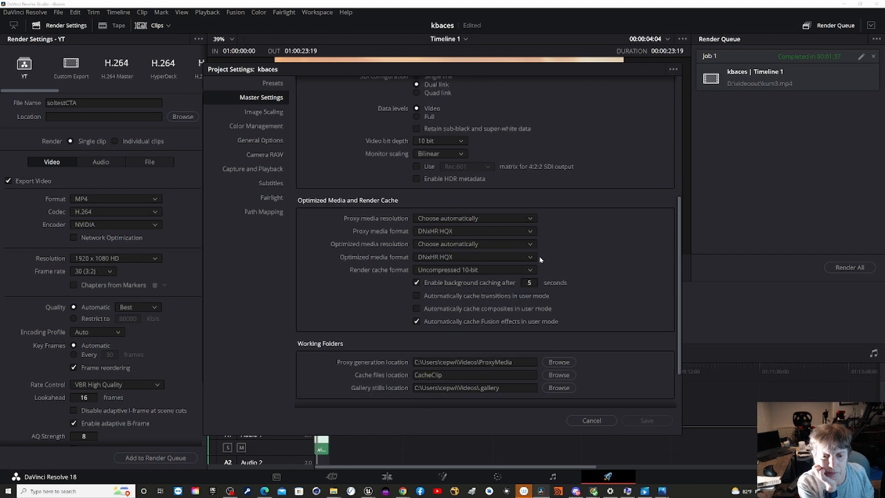
scroll(541, 260, "down", 2)
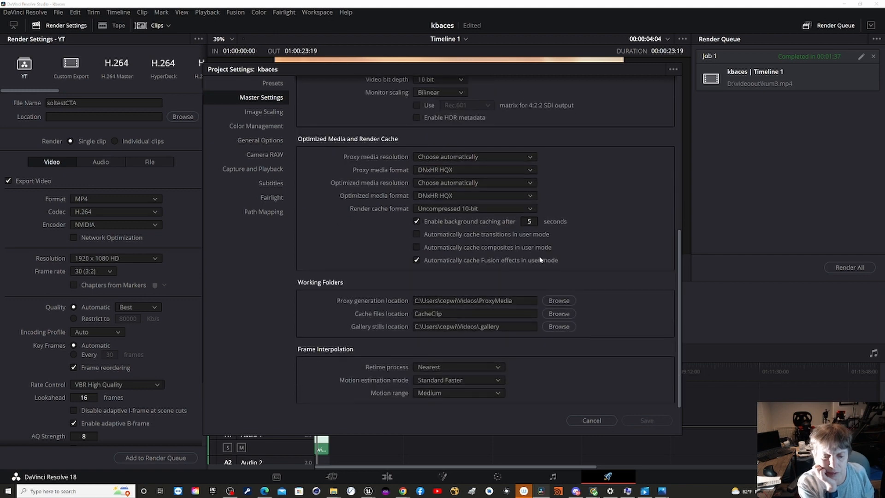
scroll(540, 260, "up", 5)
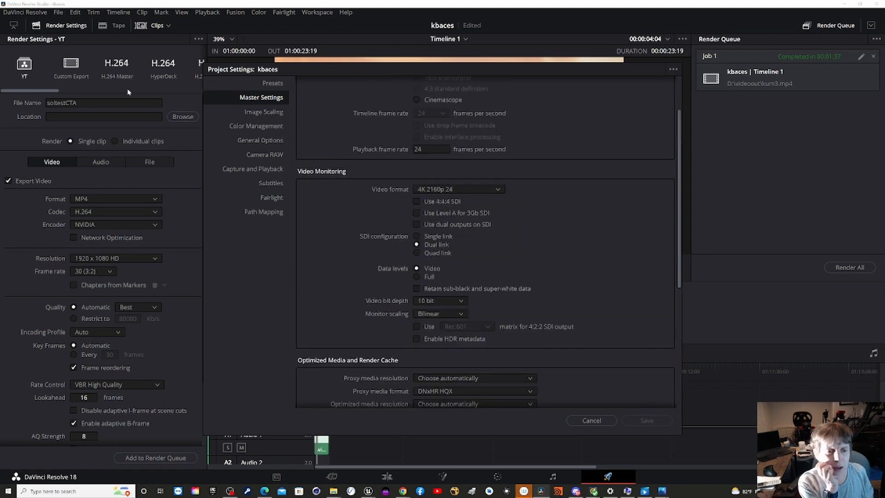
left_click(255, 125)
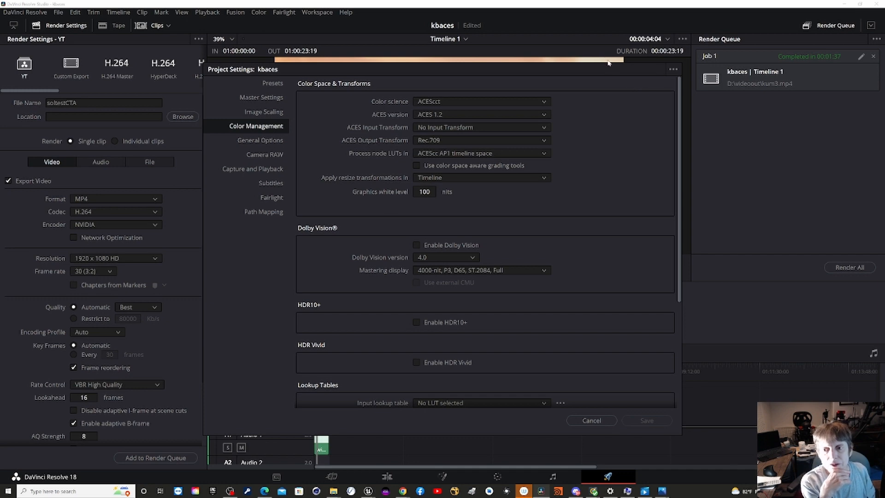
left_click(592, 420)
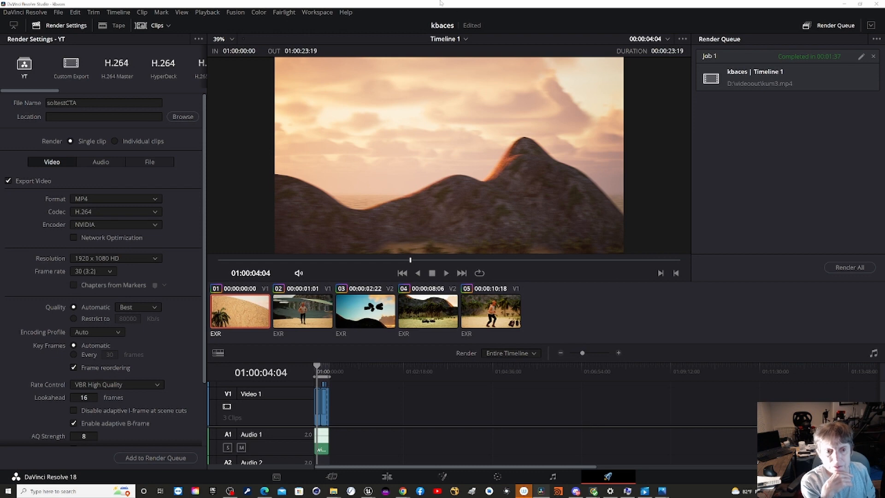
Switch the kbaces project to the Color page
left_click(317, 13)
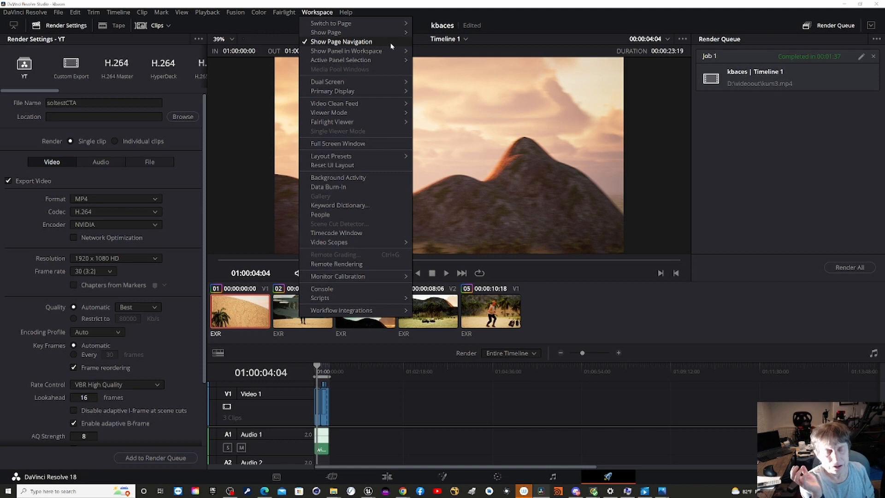
mouse_move(393, 56)
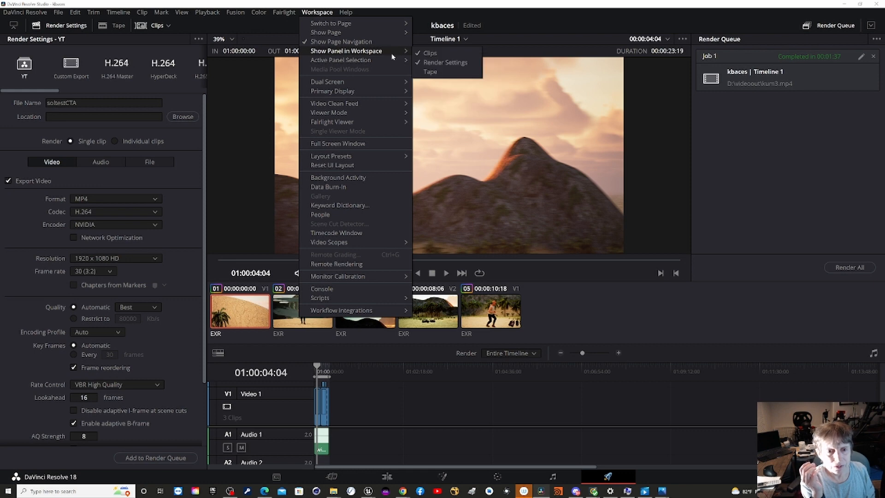
mouse_move(381, 28)
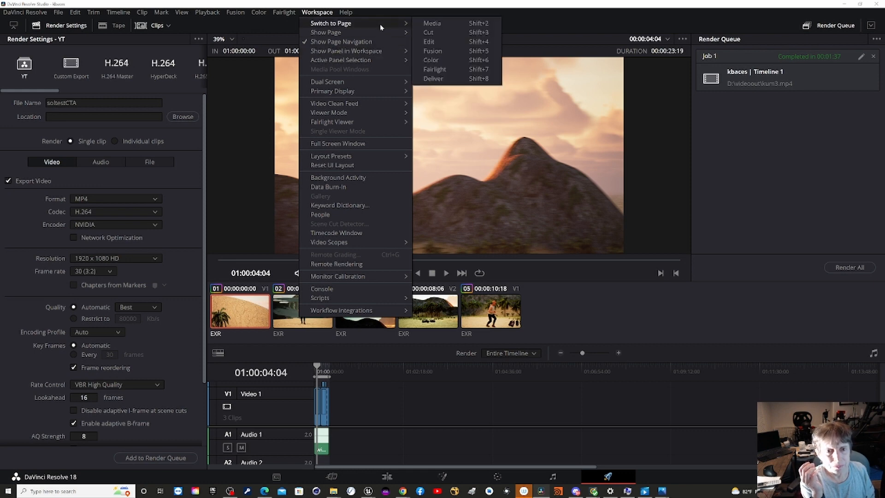
left_click(450, 59)
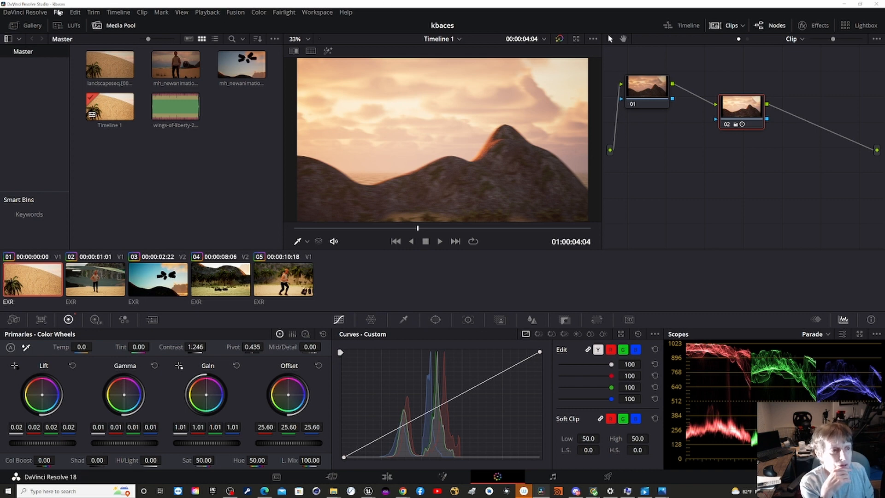
Create a new project named test2
left_click(59, 12)
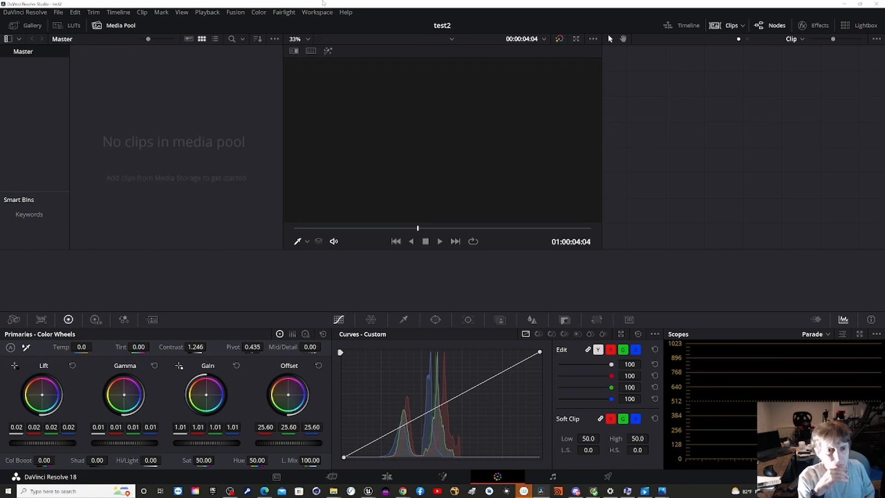
Examine the color management settings of the test2 project, including the timeline color space options, and close the project settings without saving
left_click(319, 13)
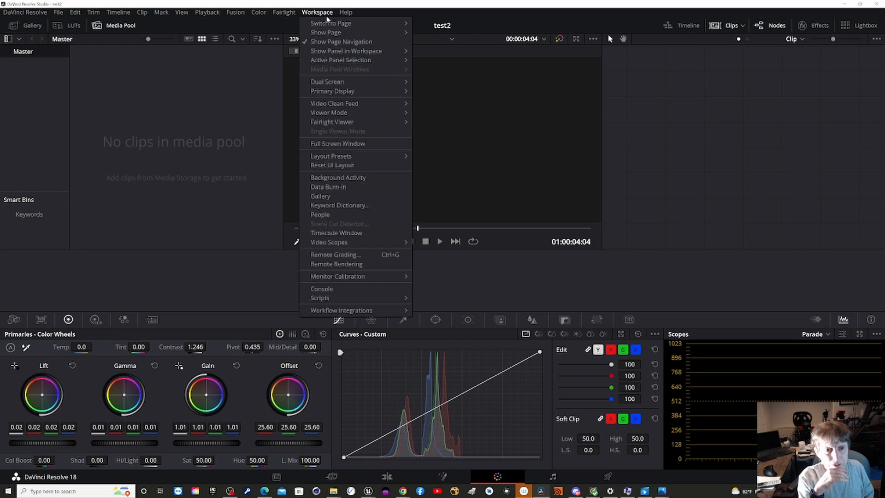
mouse_move(46, 9)
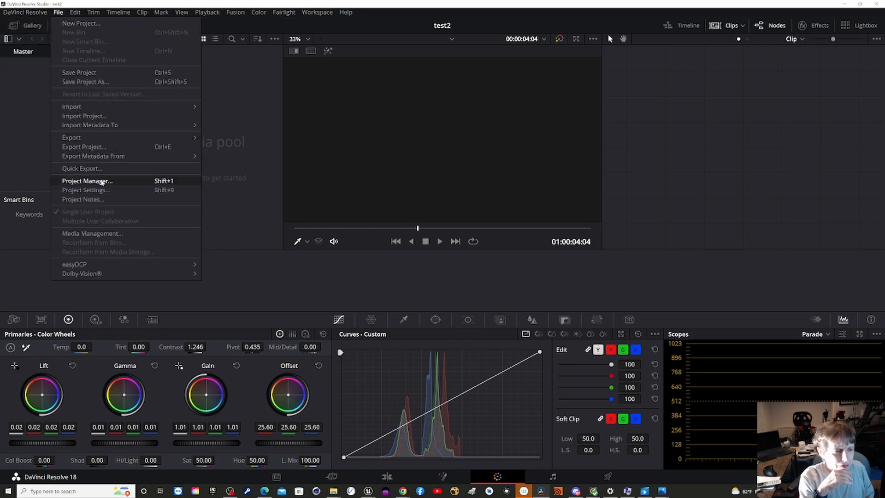
left_click(105, 192)
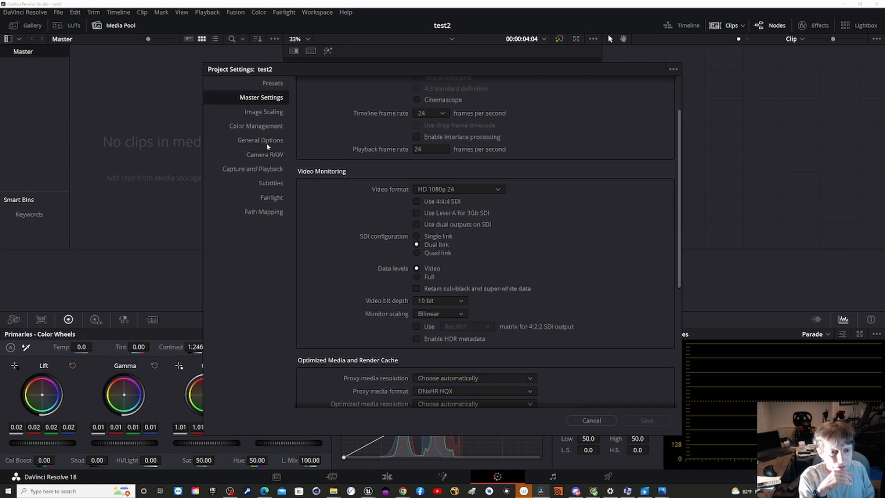
left_click(270, 129)
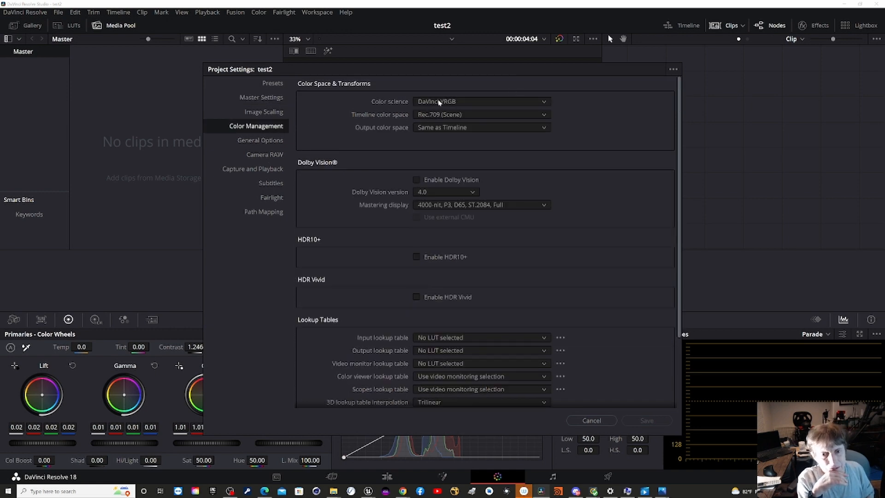
left_click(457, 116)
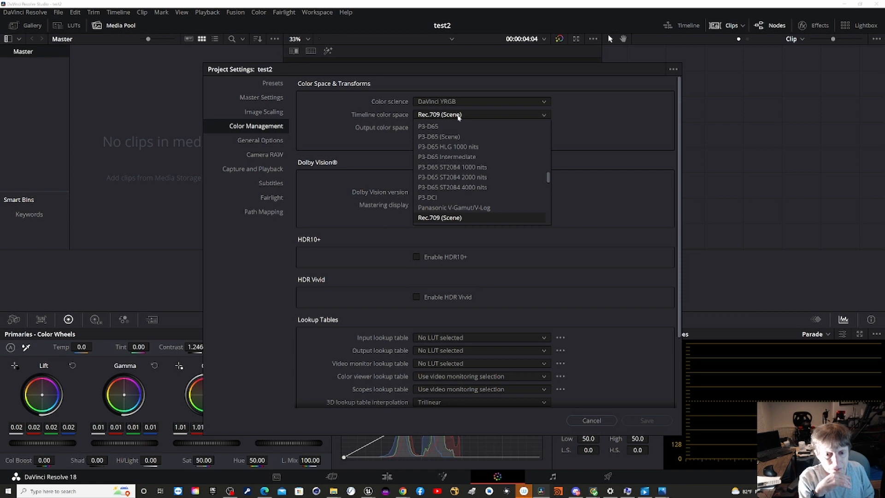
left_click(458, 116)
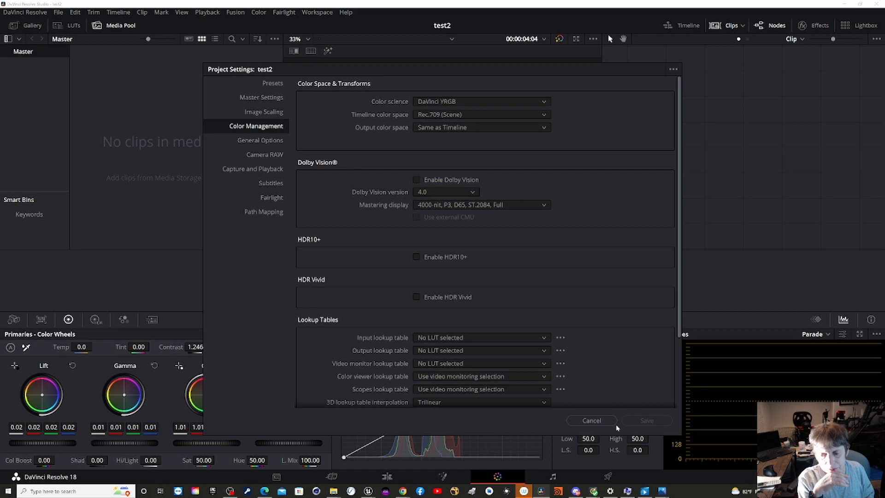
left_click(589, 420)
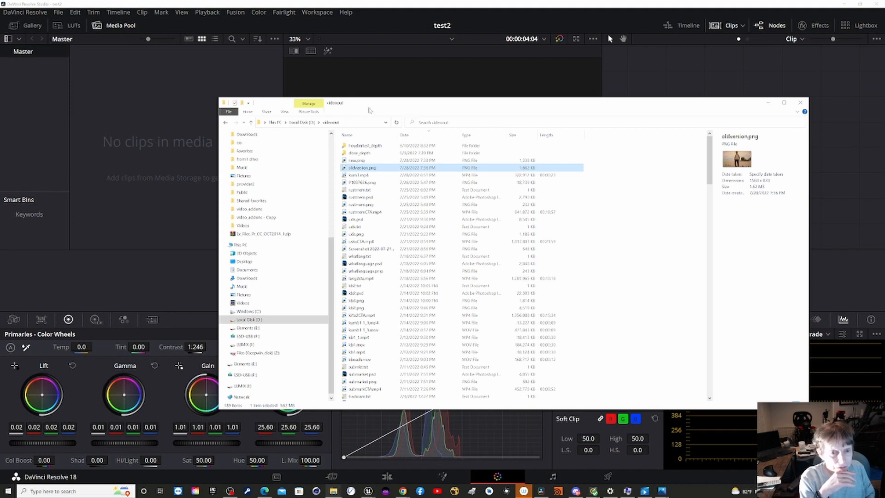
Import the mh_newanimation EXR sequence from File Explorer into the media pool's Master bin
left_click_drag(367, 108, 0, 151)
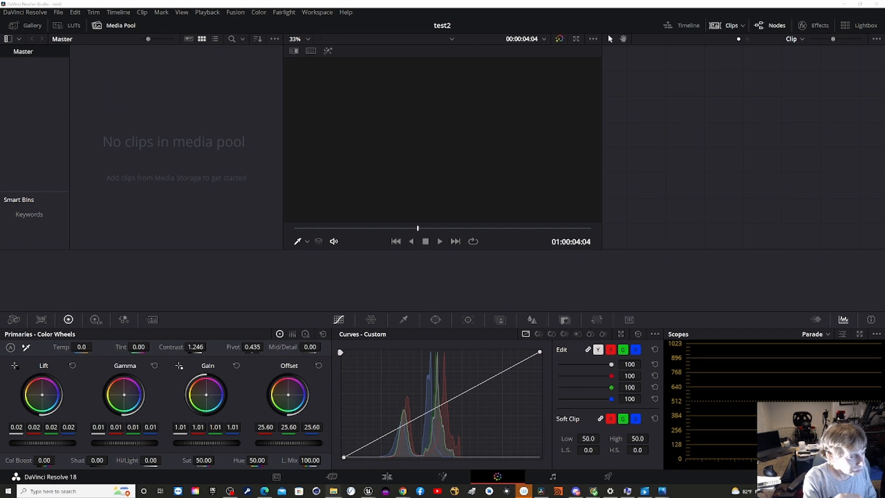
left_click_drag(248, 30, 212, 123)
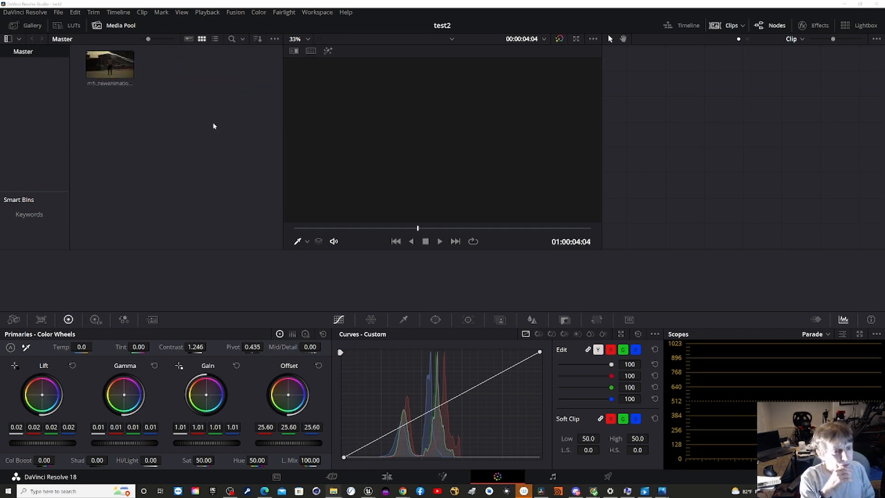
left_click(111, 72)
left_click_drag(117, 77, 177, 97)
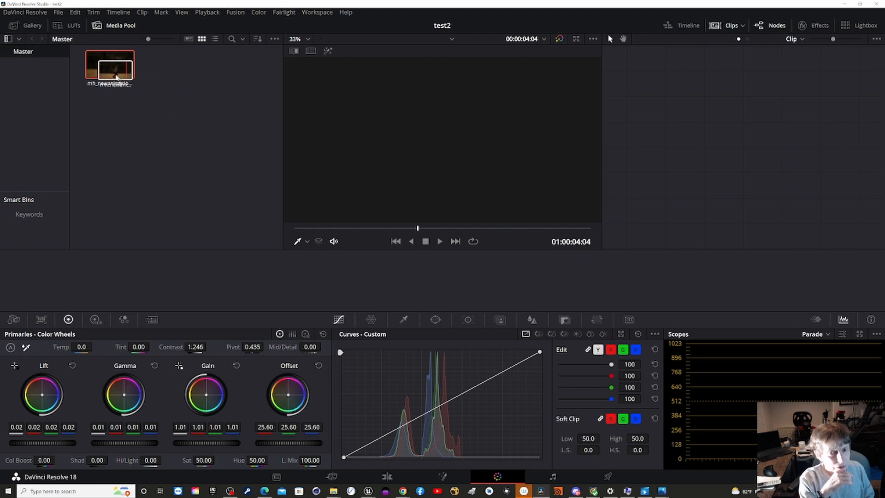
Switch the test2 project to the Edit page
left_click(317, 12)
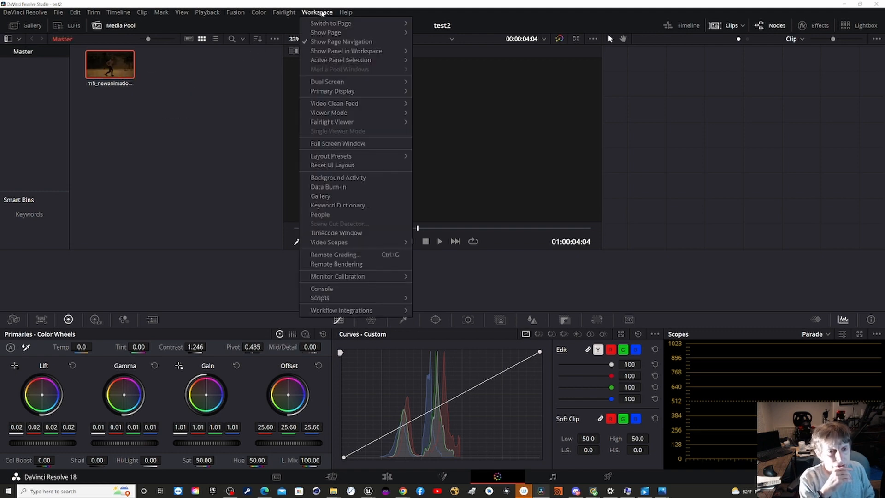
mouse_move(380, 27)
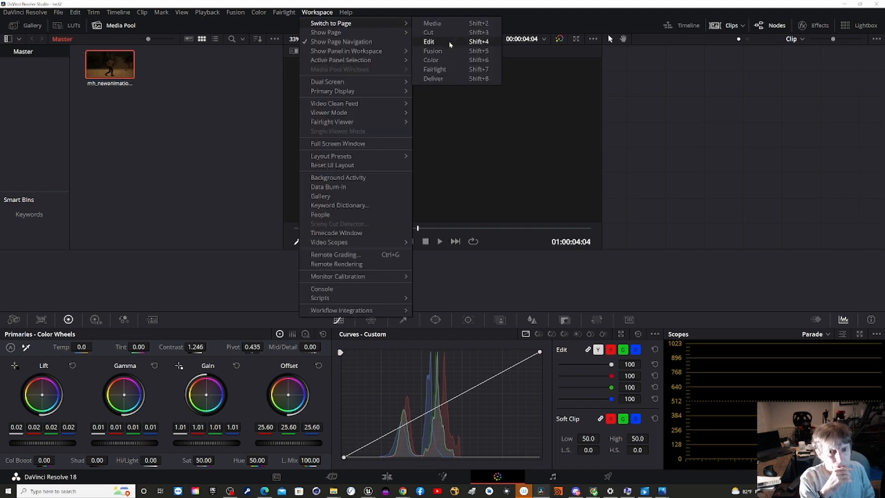
left_click(431, 41)
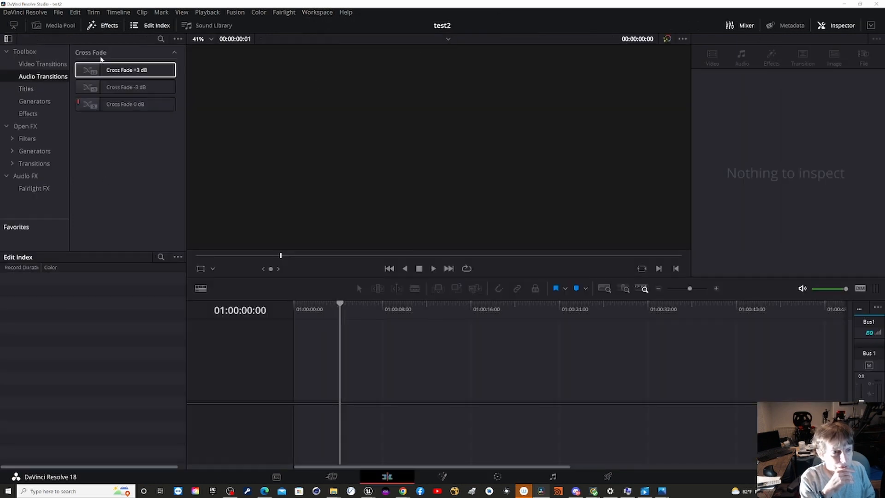
Place the mh_newanimation EXR clip at the start of a new timeline and move the playhead to 01:00:13:09
left_click(57, 25)
left_click_drag(132, 73, 298, 384)
left_click(329, 364)
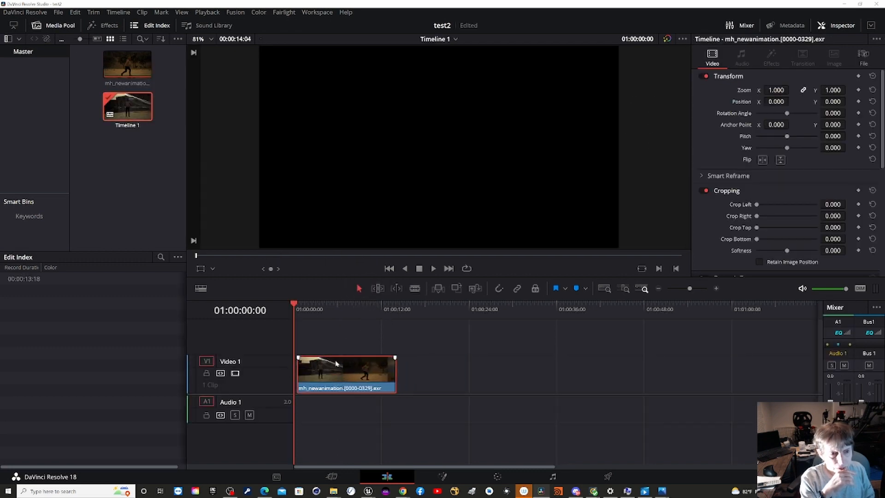
left_click_drag(324, 364, 321, 364)
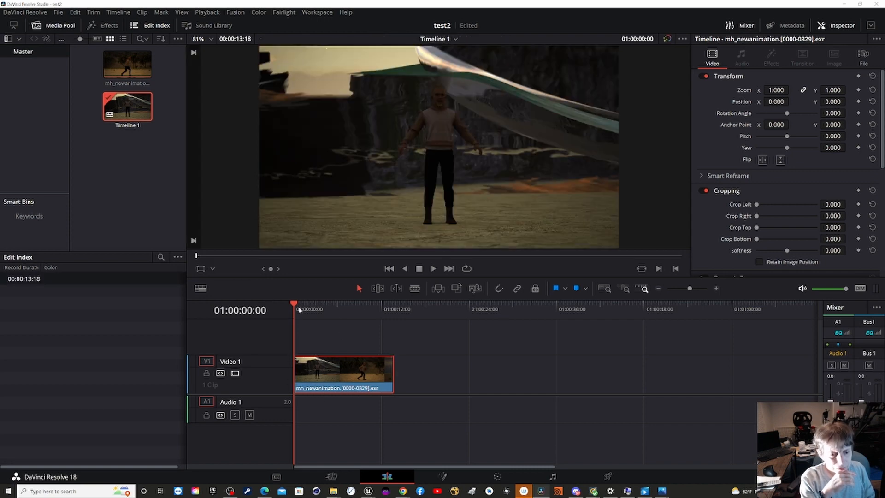
left_click_drag(297, 305, 392, 304)
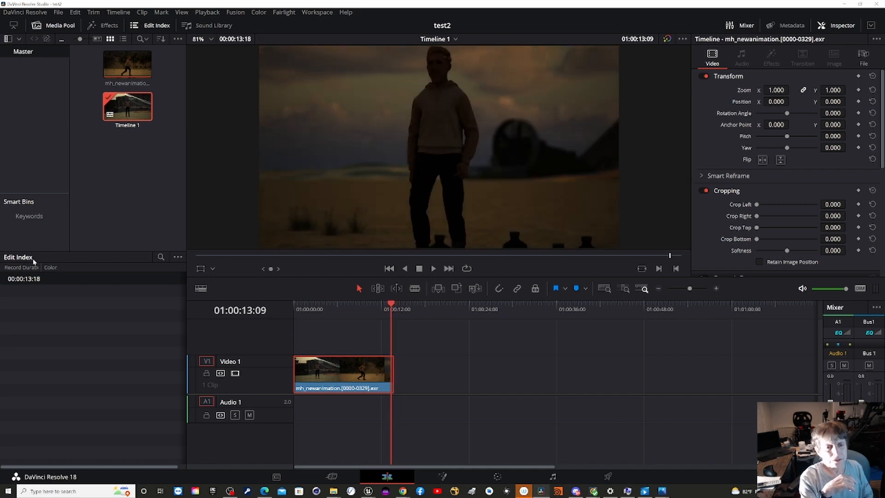
In the project's color management settings, set the color science to ACEScc and the ACES version to ACES 1.2
left_click(57, 13)
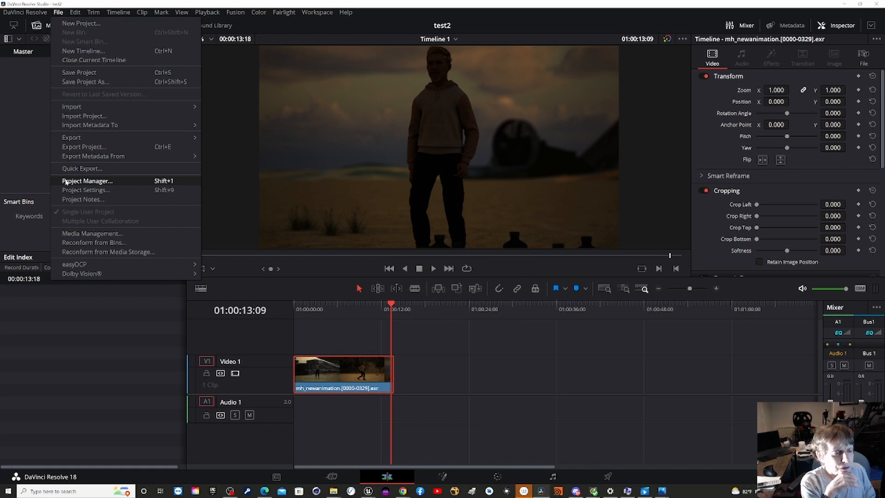
left_click(76, 191)
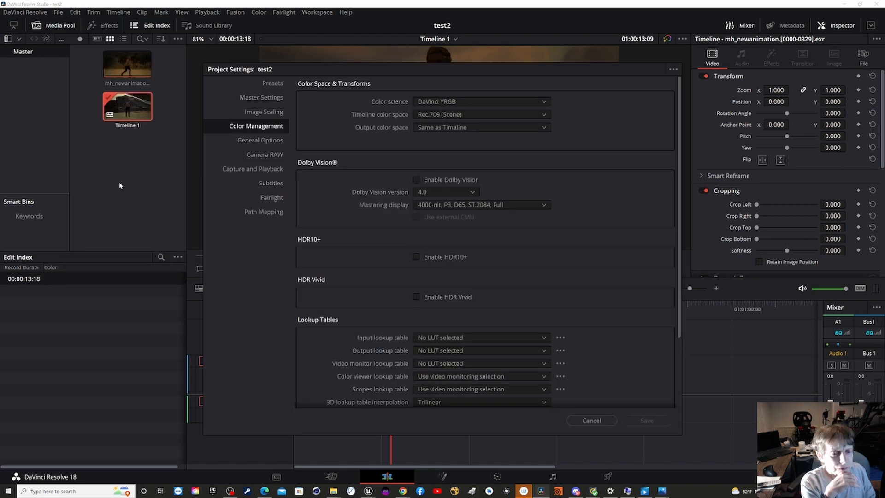
left_click(494, 101)
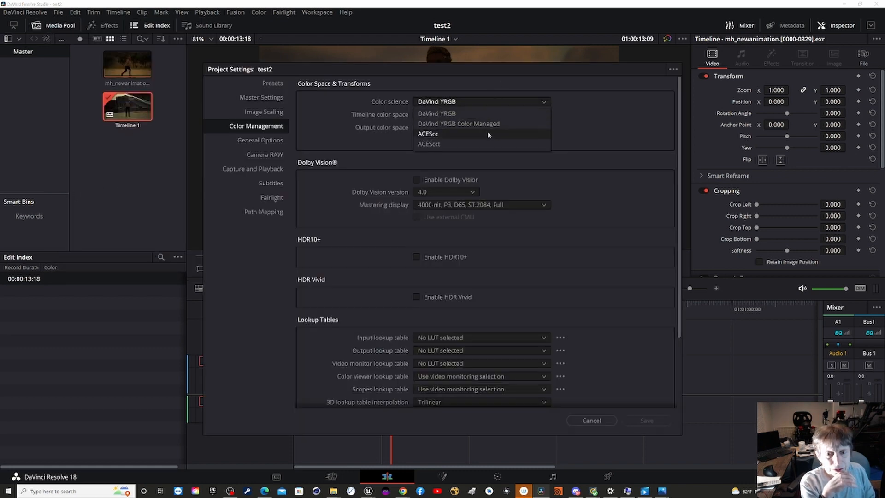
left_click(488, 134)
left_click(479, 115)
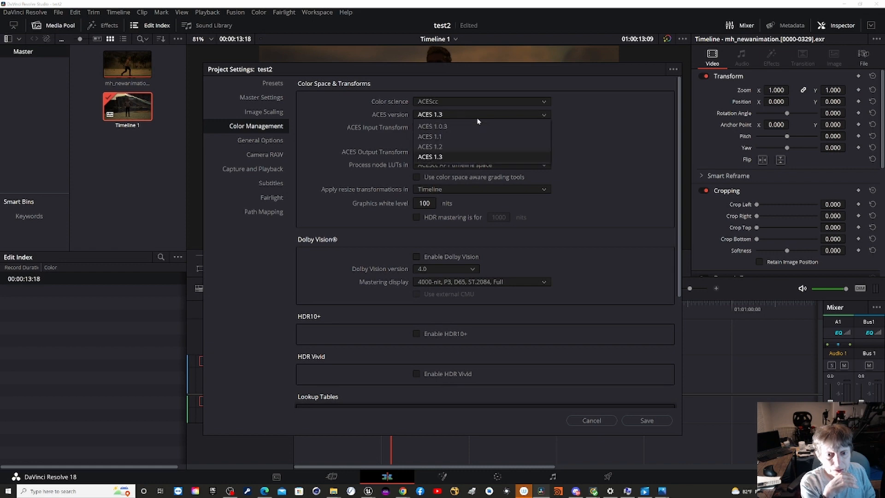
left_click(474, 148)
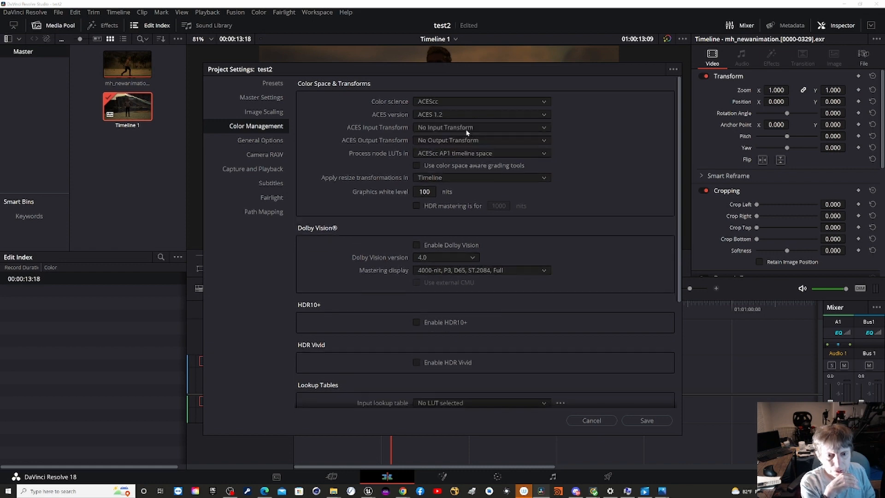
Set the ACES Input Transform to sRGB (Linear) - CSC
left_click(466, 129)
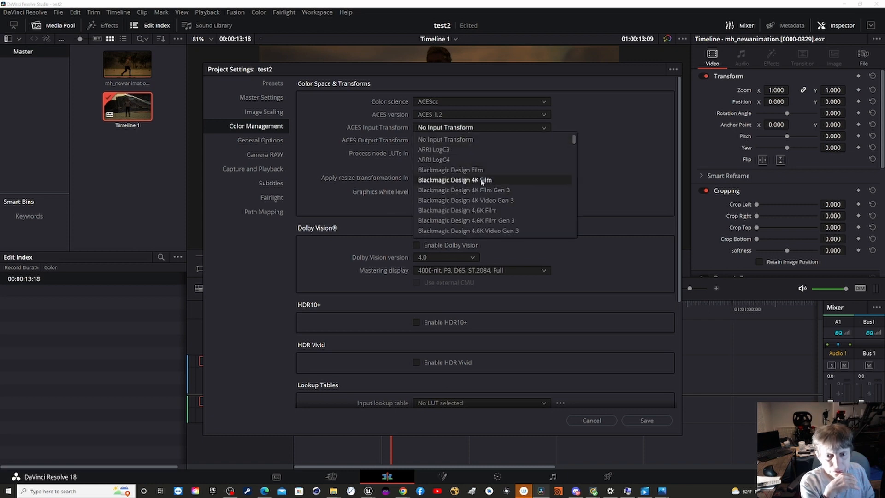
scroll(476, 198, "down", 2)
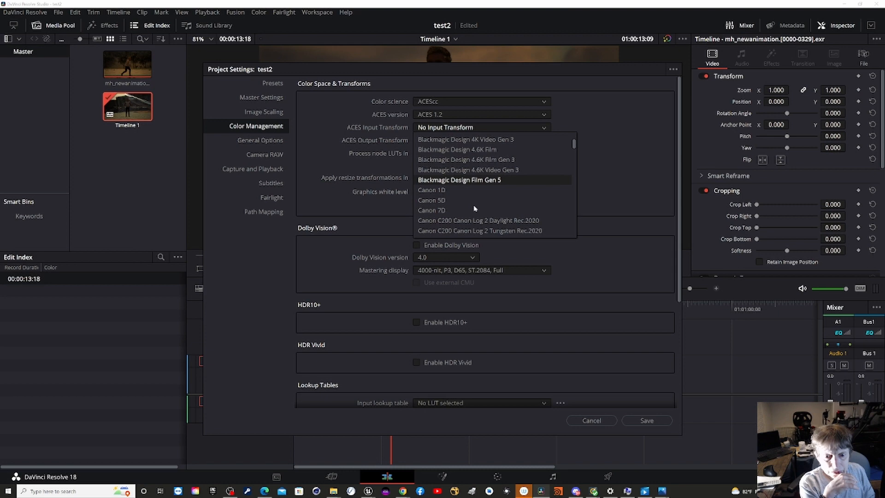
scroll(475, 208, "down", 10)
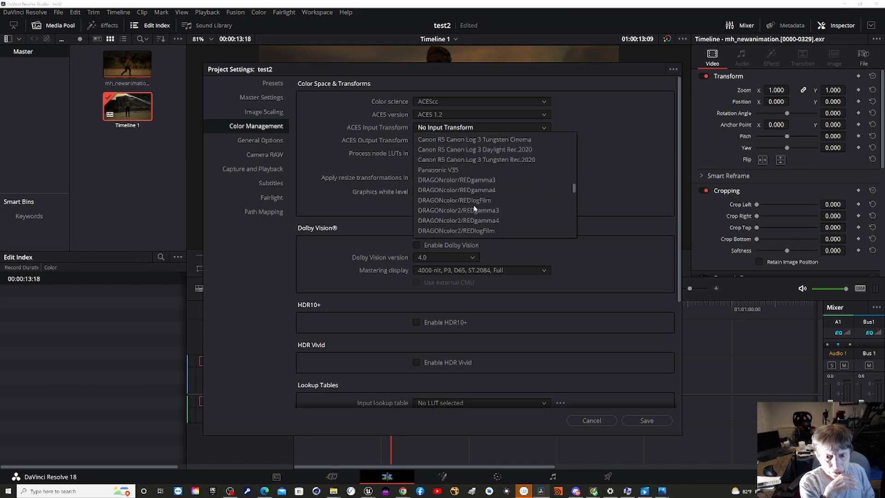
scroll(475, 208, "down", 10)
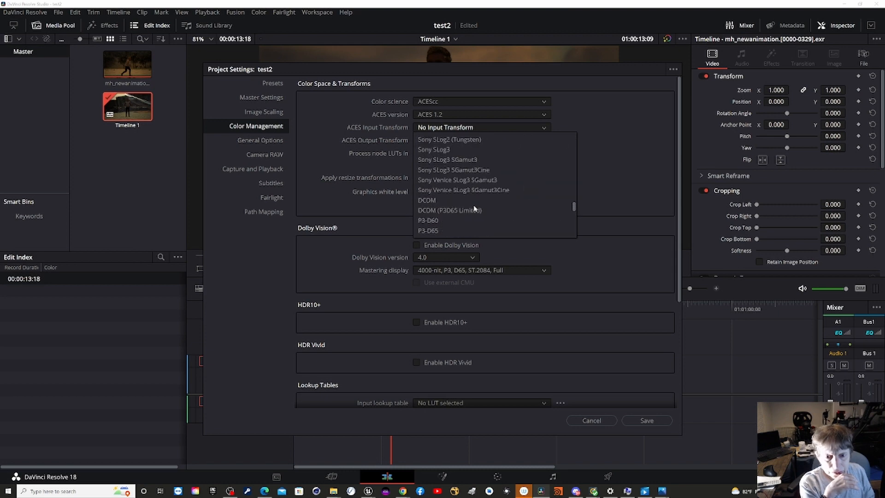
scroll(475, 208, "down", 10)
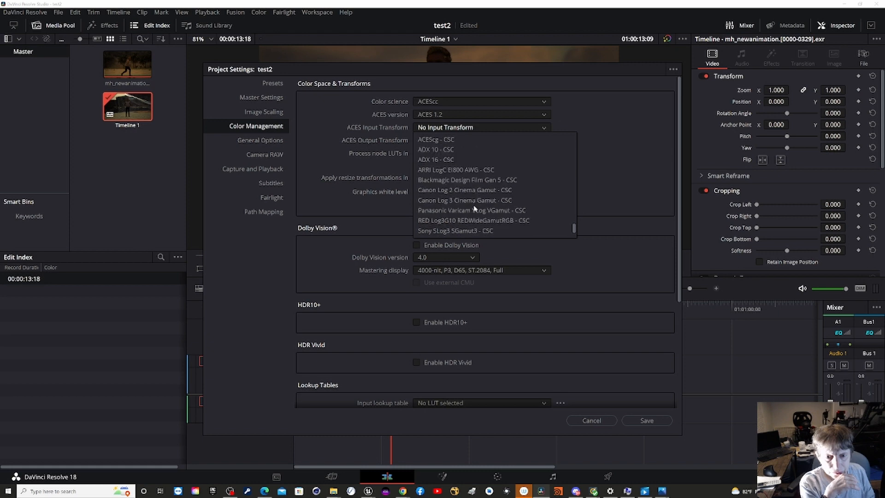
scroll(475, 208, "down", 1)
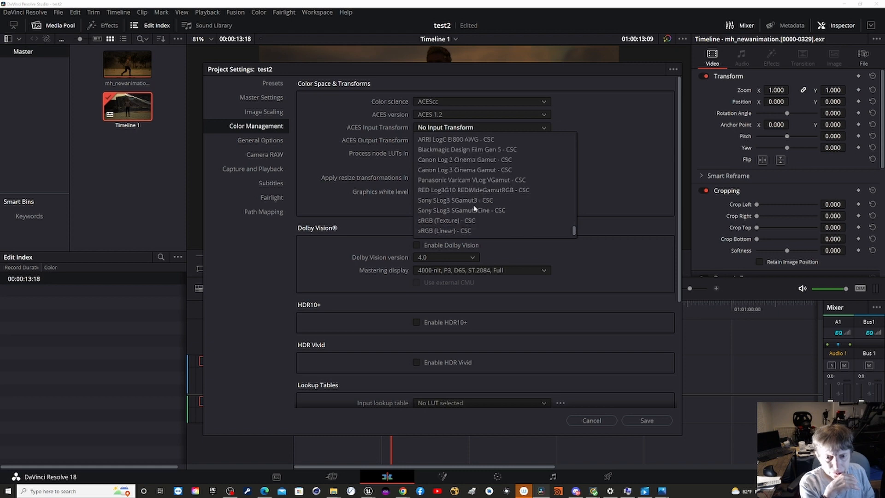
left_click(431, 230)
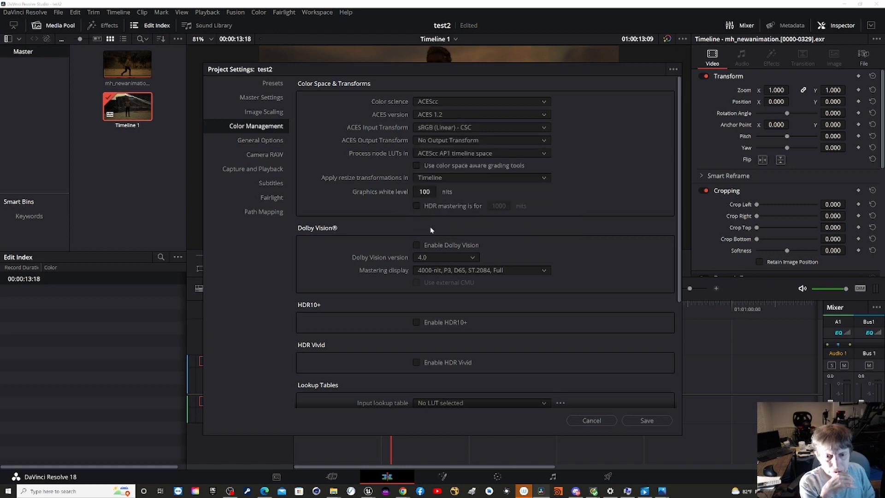
Set the ACES Output Transform to Rec.709 and save the project settings
left_click(453, 141)
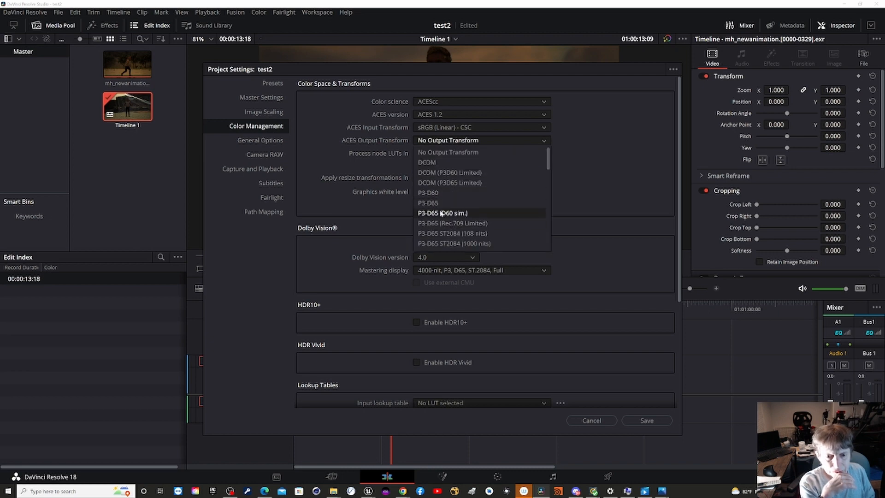
scroll(441, 213, "down", 10)
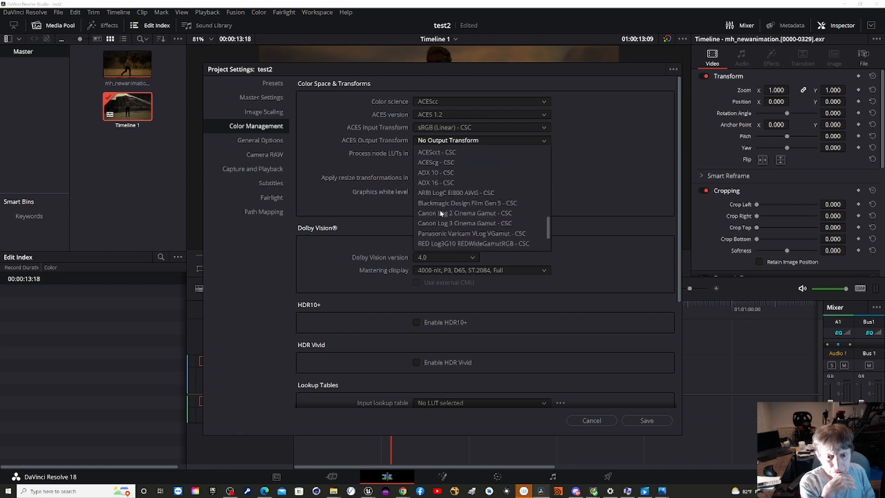
scroll(438, 184, "down", 1)
scroll(438, 184, "up", 20)
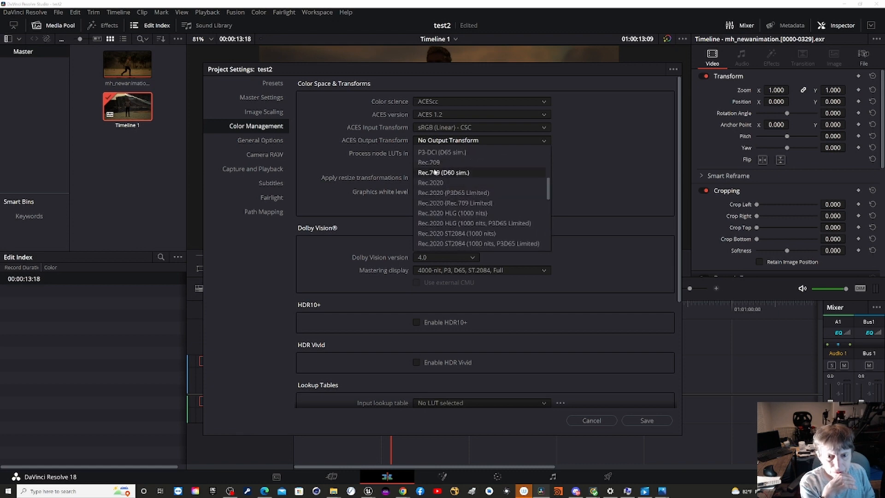
scroll(435, 171, "up", 1)
left_click(436, 170)
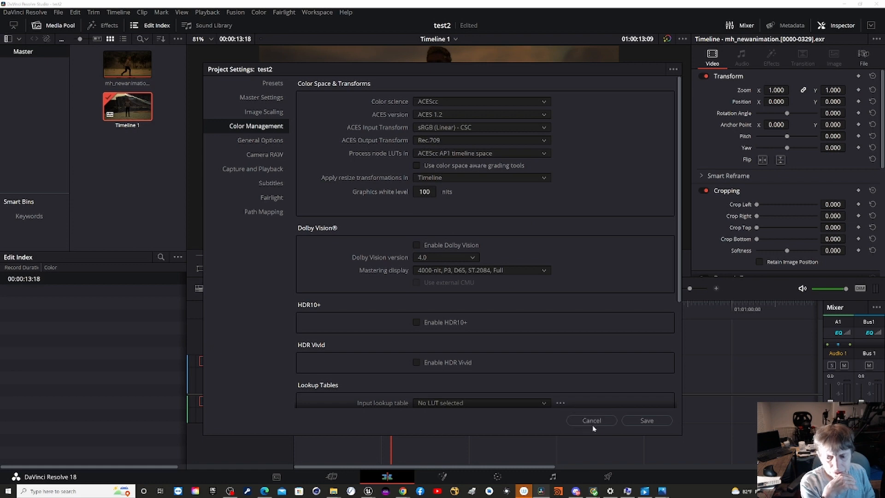
left_click(635, 419)
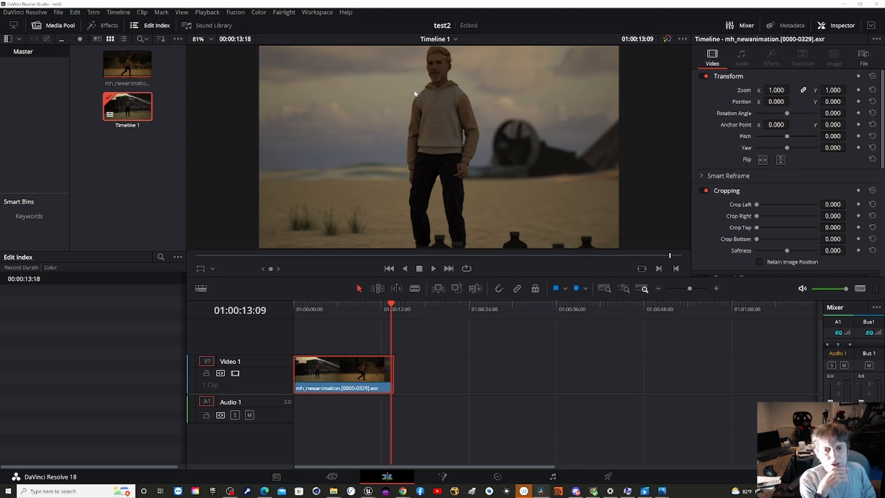
Move the playhead to 01:00:13:13, near the end of the mh_newanimation clip, to view the color-managed image
mouse_move(391, 305)
left_mouse_down()
mouse_move(352, 312)
mouse_move(393, 304)
left_mouse_up()
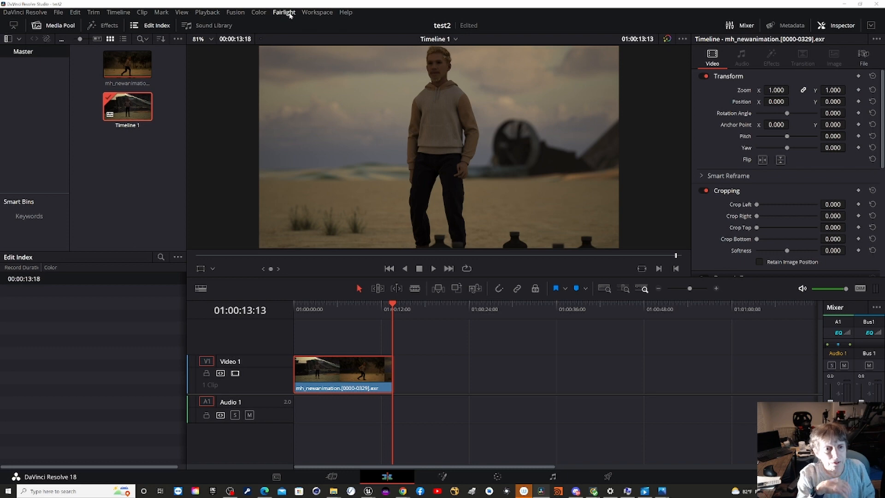
left_click(231, 13)
left_click(231, 12)
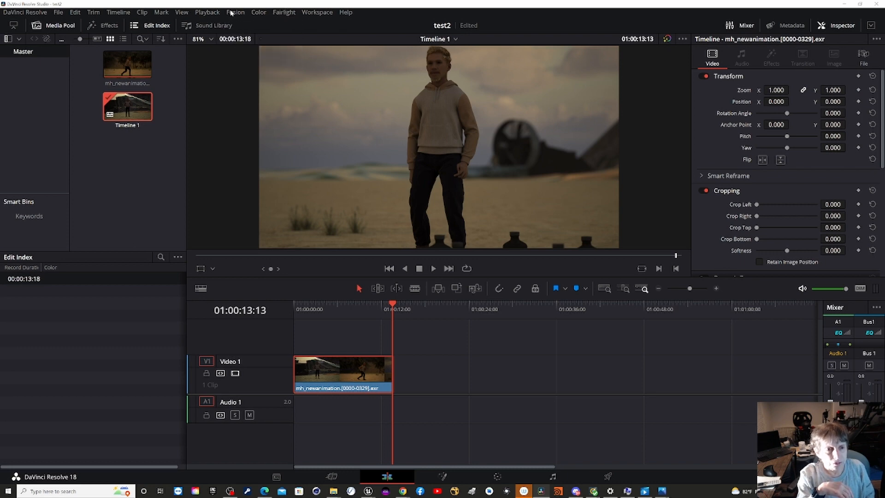
Open the clip's composition in Fusion and look through the OpenFX Universe categories, from Utilities and Transitions to Distort and Blur
left_click(443, 476)
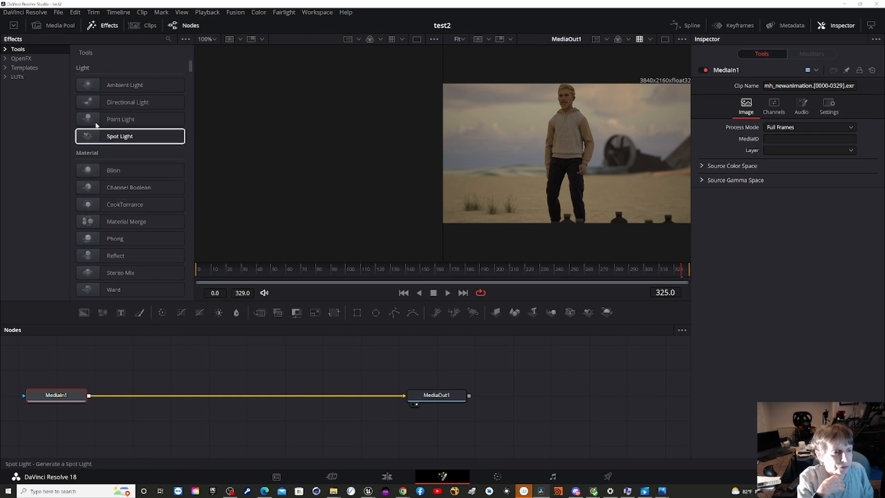
left_click(7, 61)
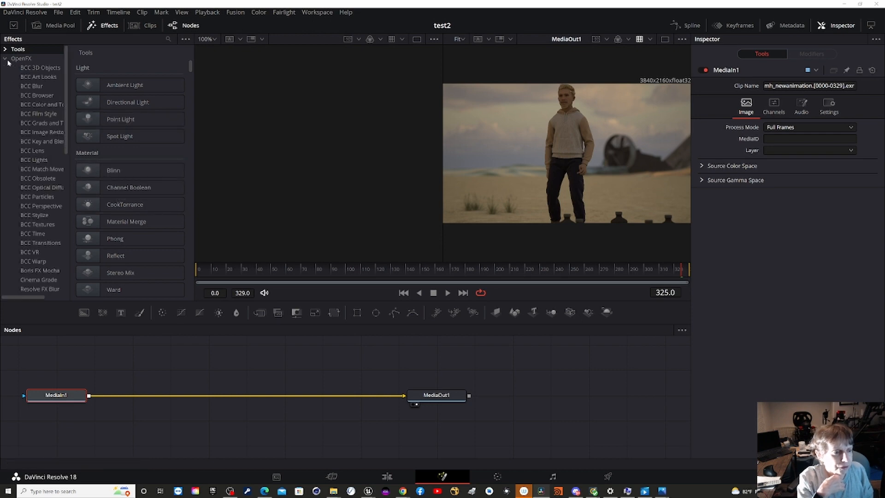
left_click_drag(66, 140, 71, 280)
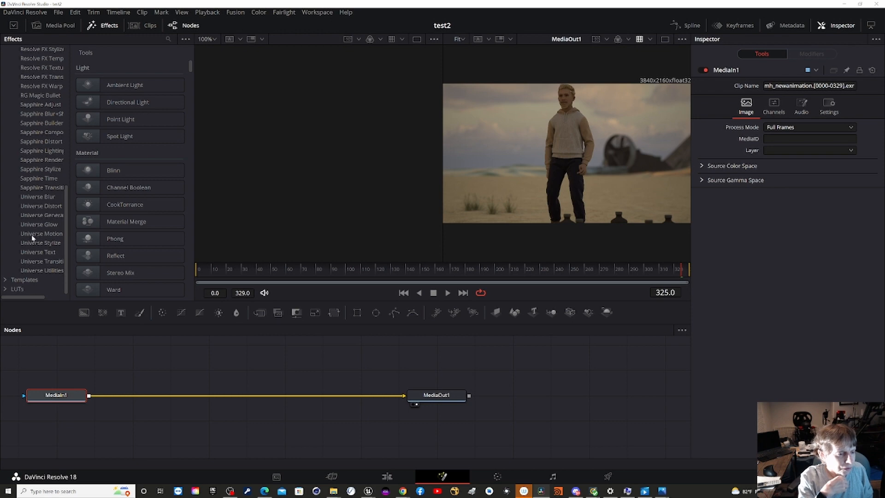
left_click(33, 271)
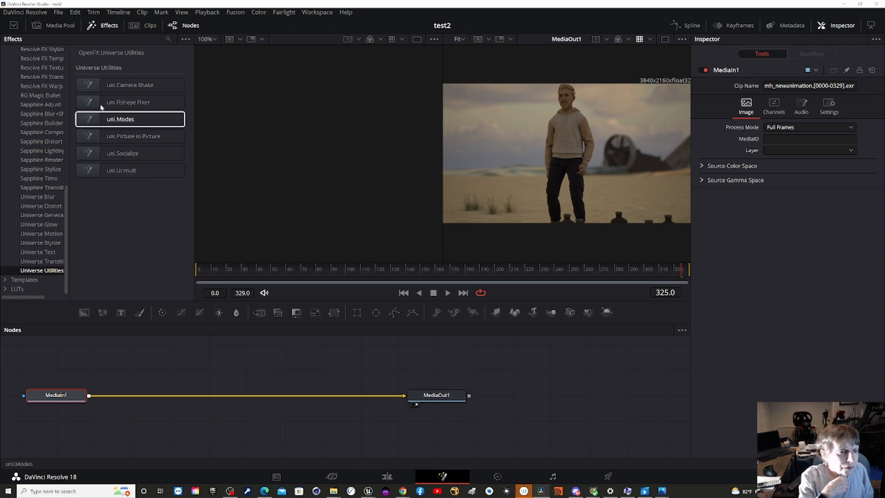
left_click(41, 261)
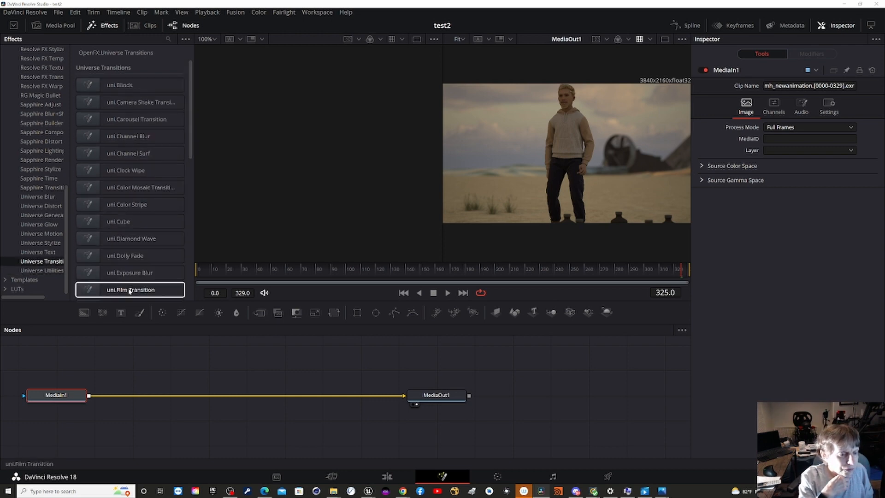
left_click(54, 252)
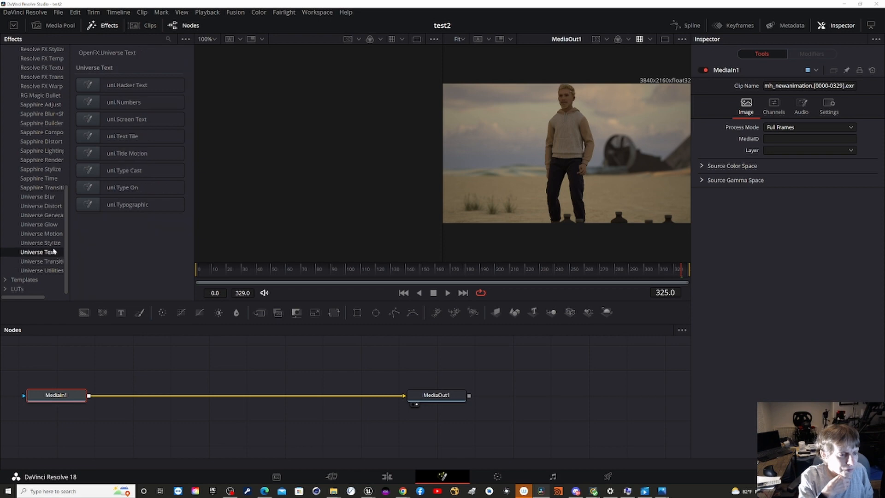
left_click(48, 243)
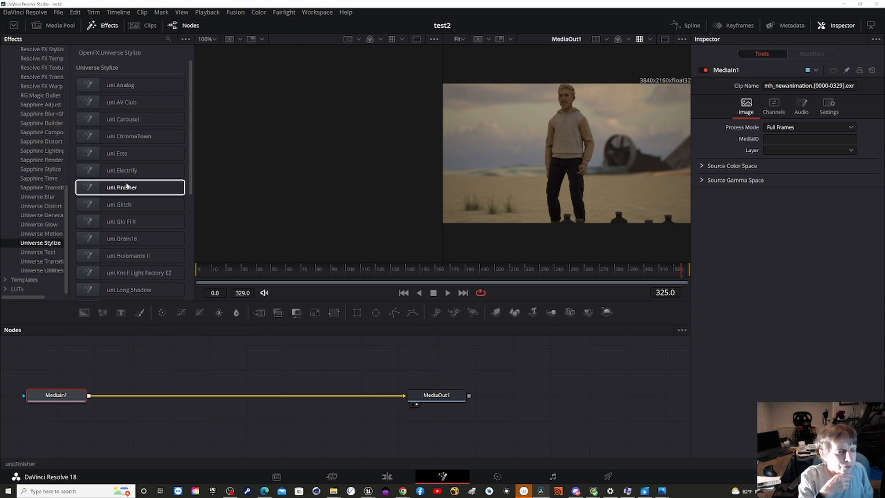
left_click(42, 234)
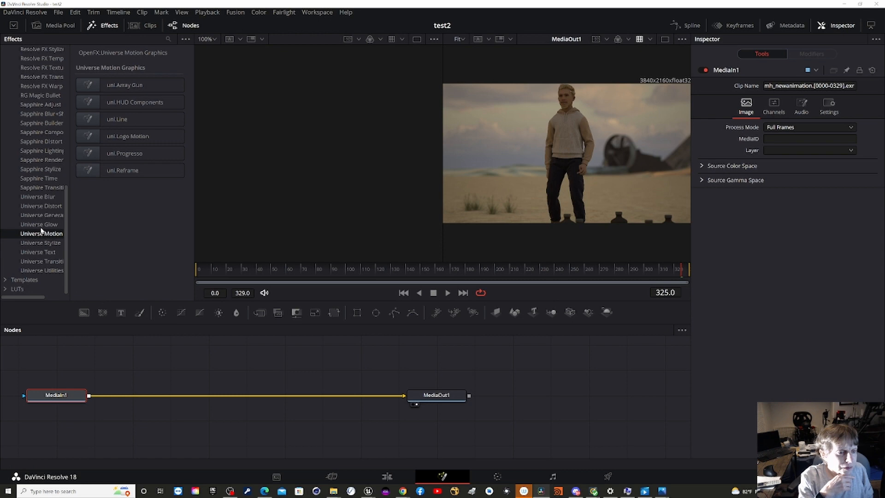
left_click(42, 216)
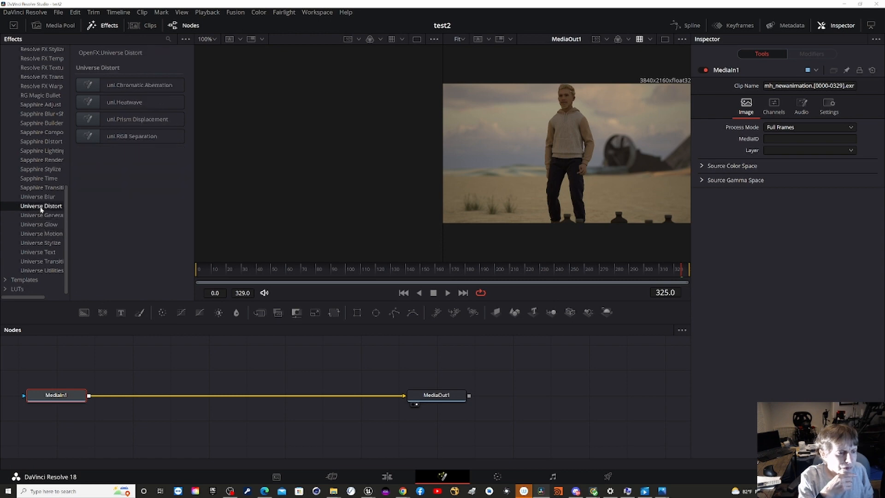
left_click(40, 197)
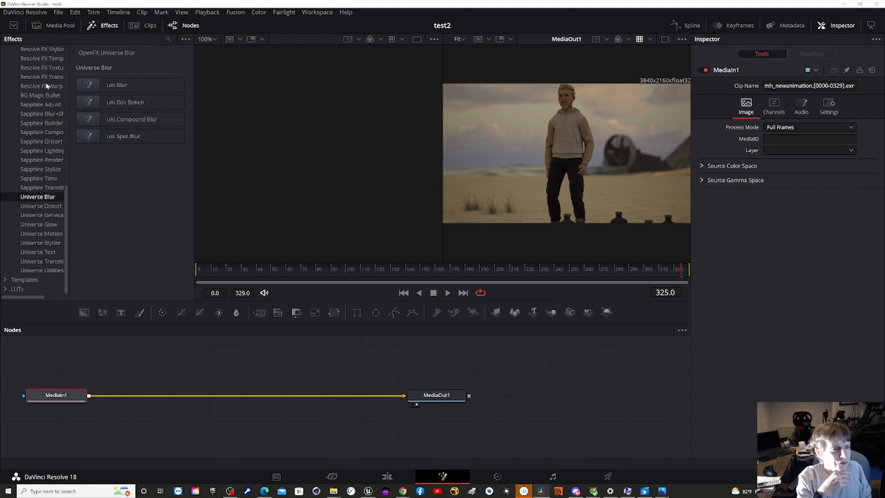
Look through the Resolve FX categories, including Color, Generate, Light, Refine, Revival and Stylize
scroll(46, 139, "up", 5)
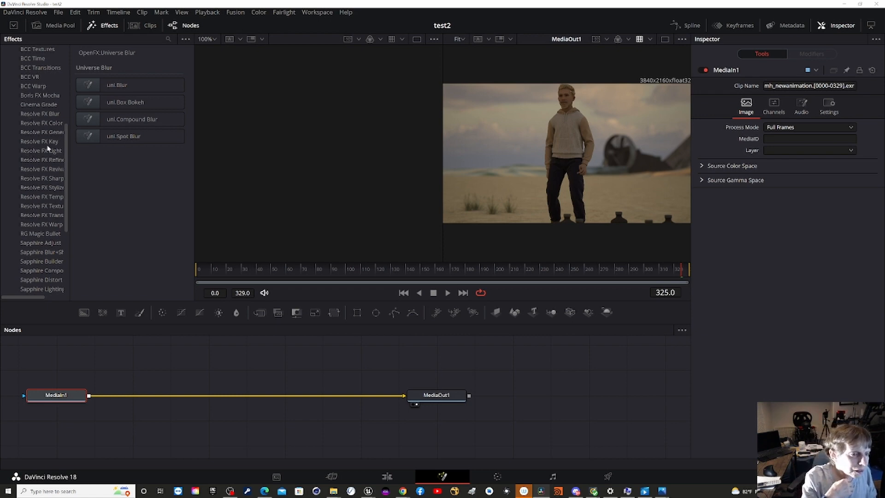
left_click(40, 123)
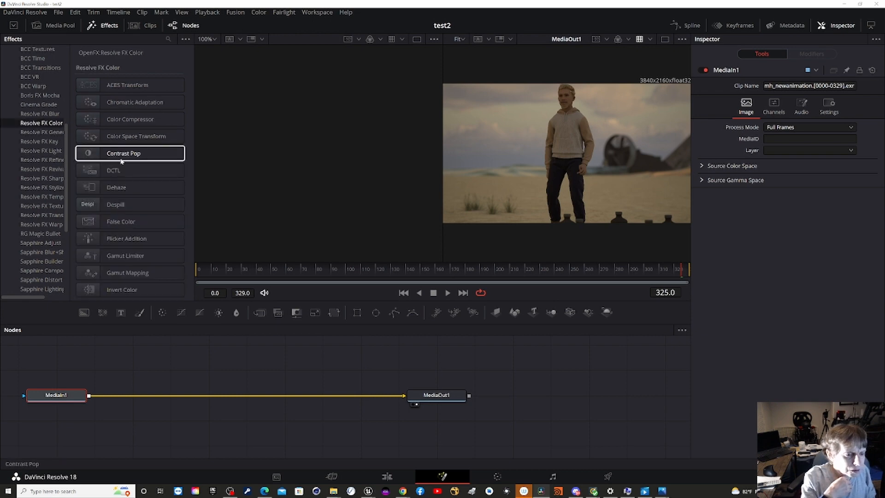
left_click(42, 134)
left_click(43, 149)
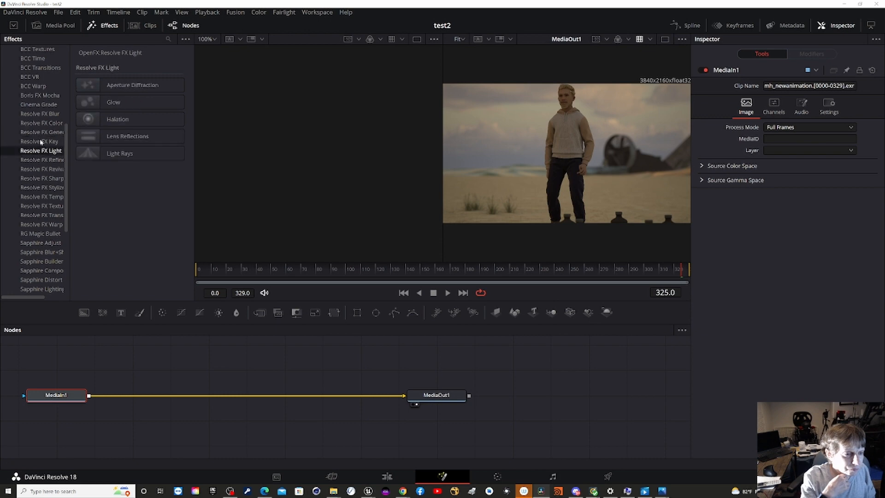
left_click(37, 133)
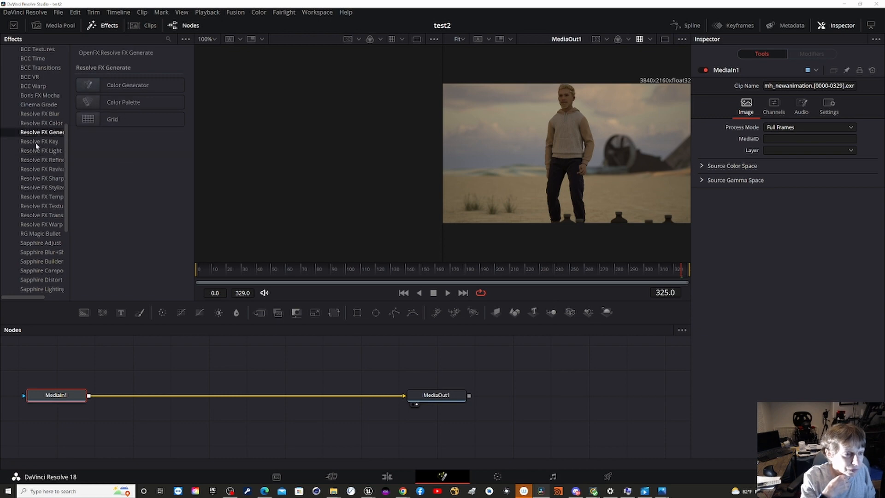
left_click(38, 151)
left_click(39, 160)
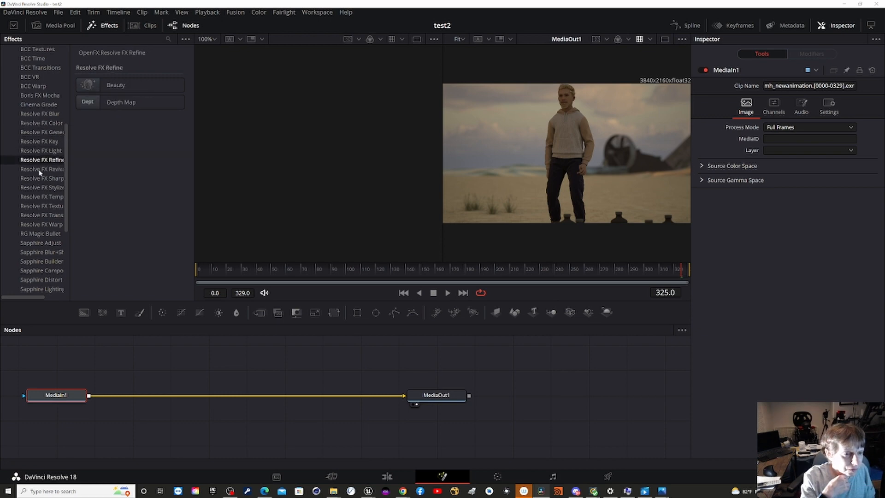
left_click(40, 170)
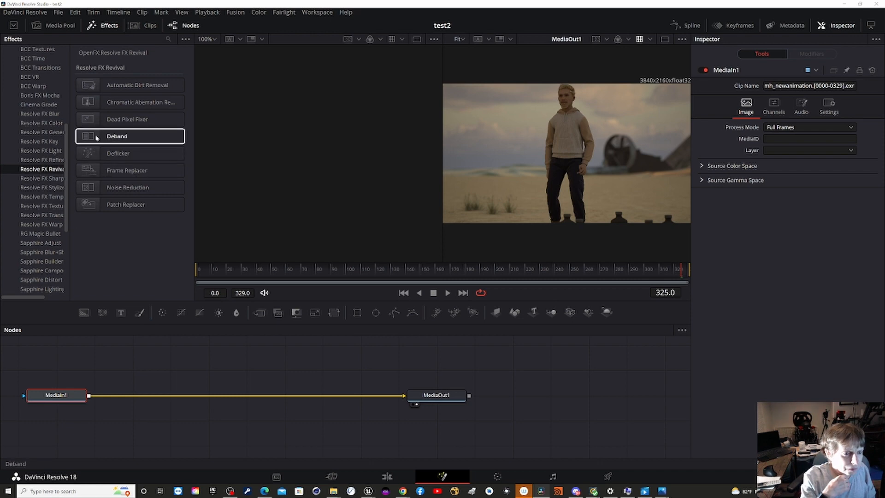
left_click(55, 178)
left_click(54, 187)
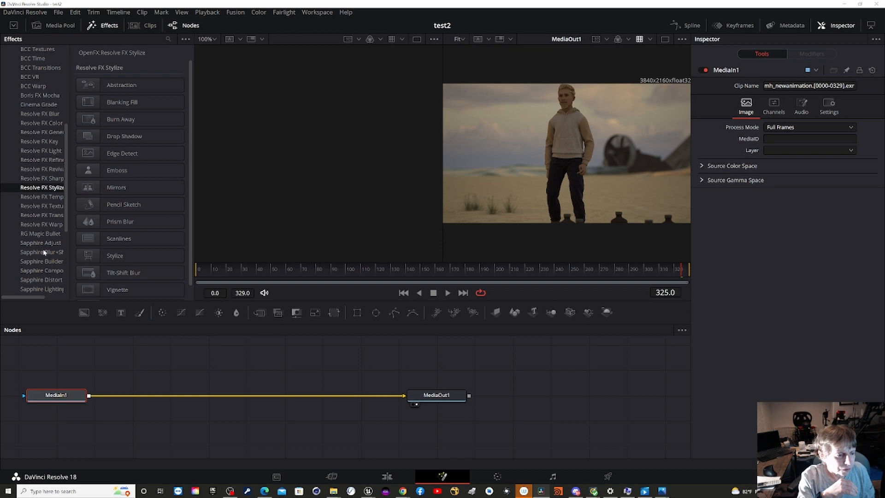
Insert a uni.Blur node between MediaIn1 and MediaOut1, view its settings and place it nearer MediaOut1
scroll(37, 259, "down", 5)
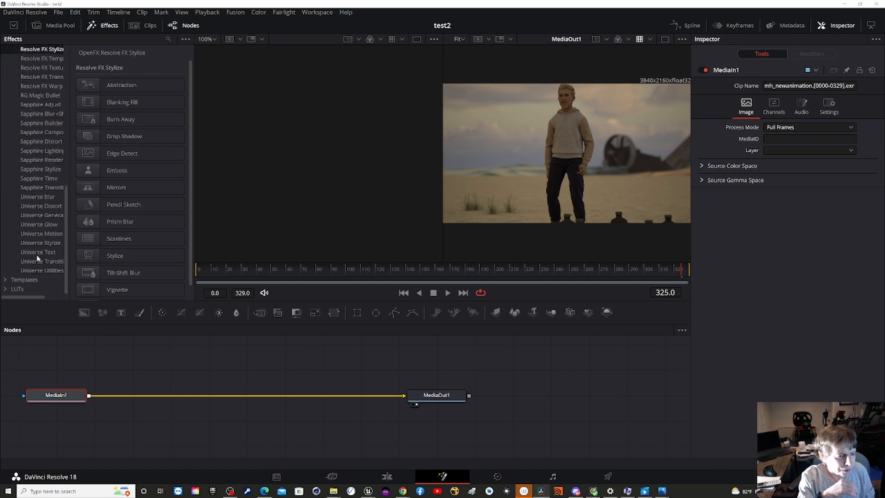
left_click(36, 197)
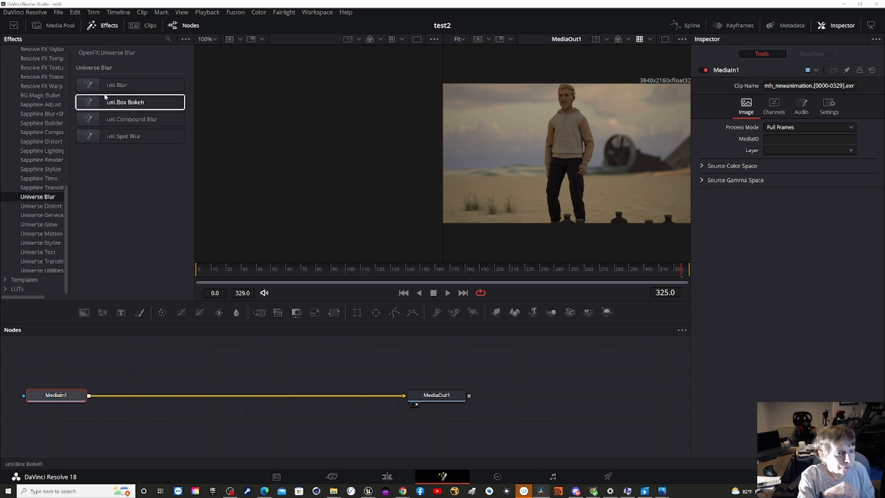
left_click_drag(110, 86, 202, 399)
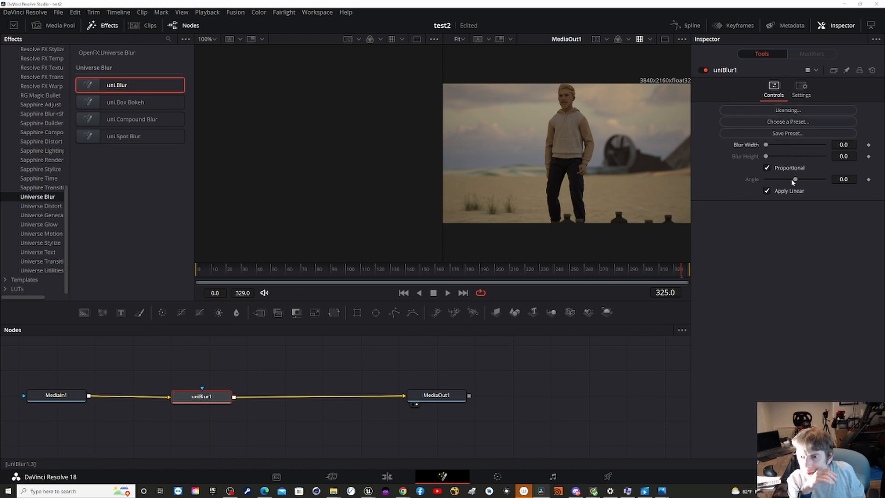
left_click(805, 95)
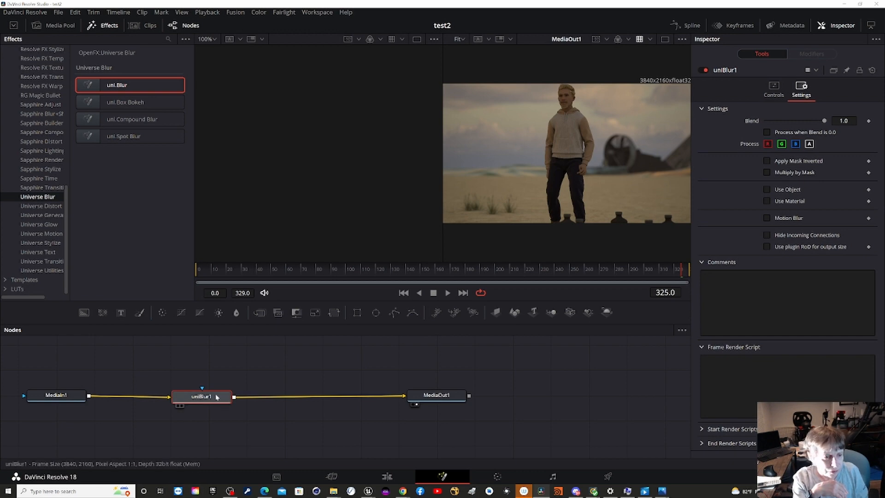
left_click_drag(216, 396, 310, 397)
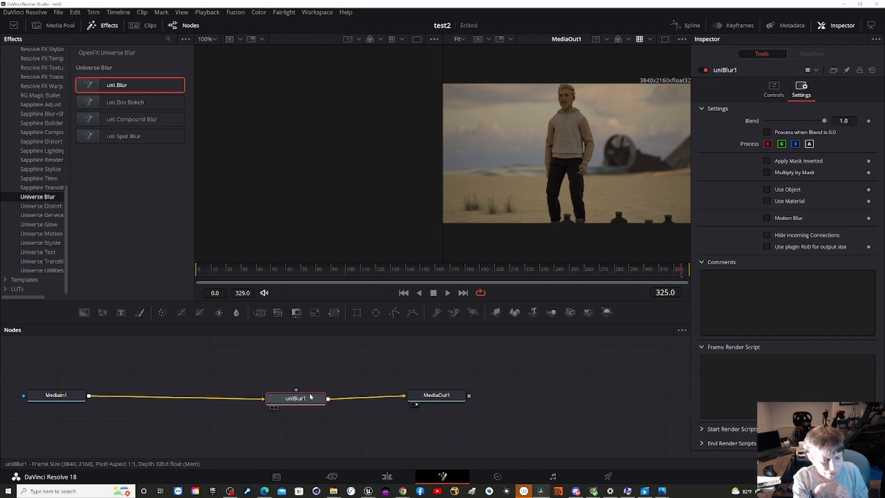
Delete the uni.Blur node from the node graph
right_click(310, 403)
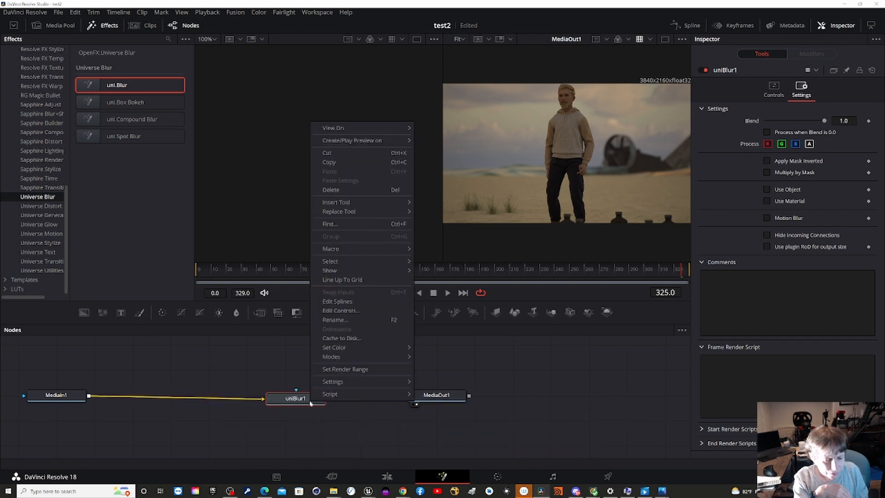
key("Escape")
key("Delete")
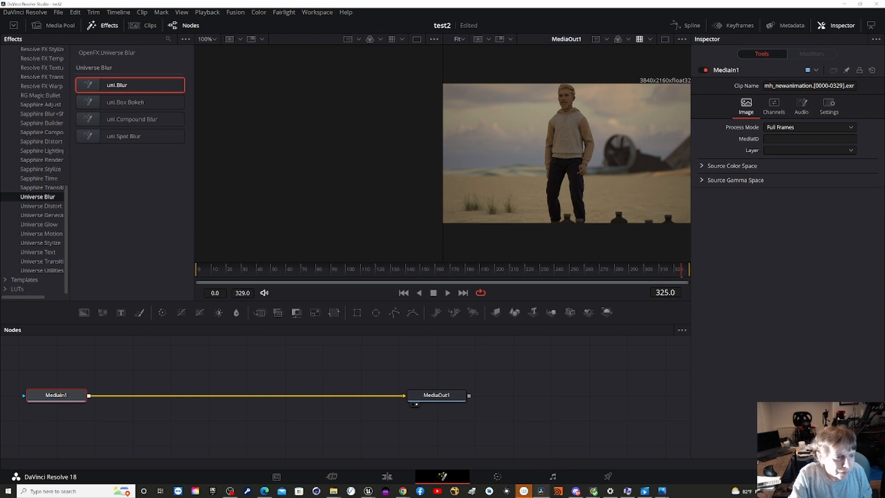
Insert a uni.Fractal Background generator on the connection between MediaIn1 and MediaOut1
left_click(43, 215)
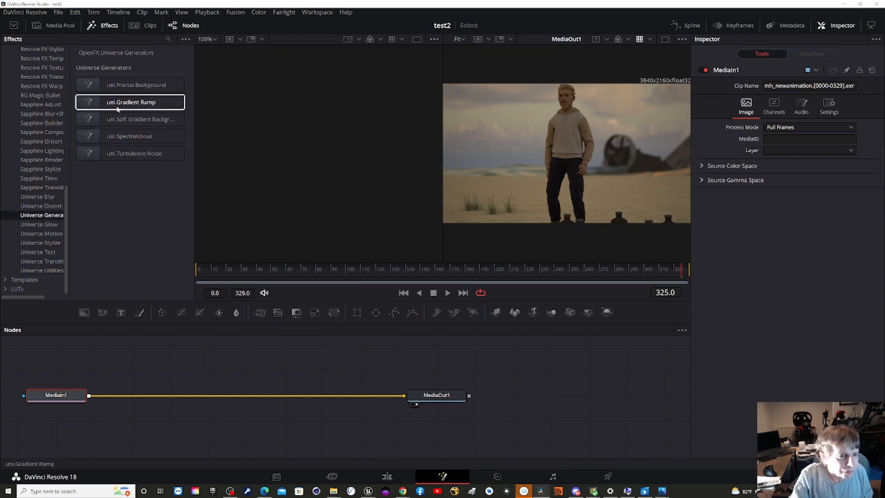
left_click(128, 88)
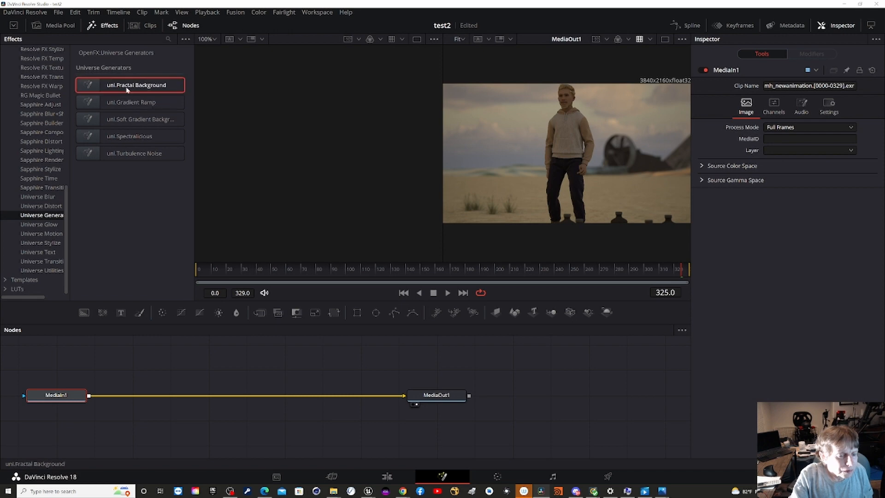
left_click_drag(127, 89, 219, 397)
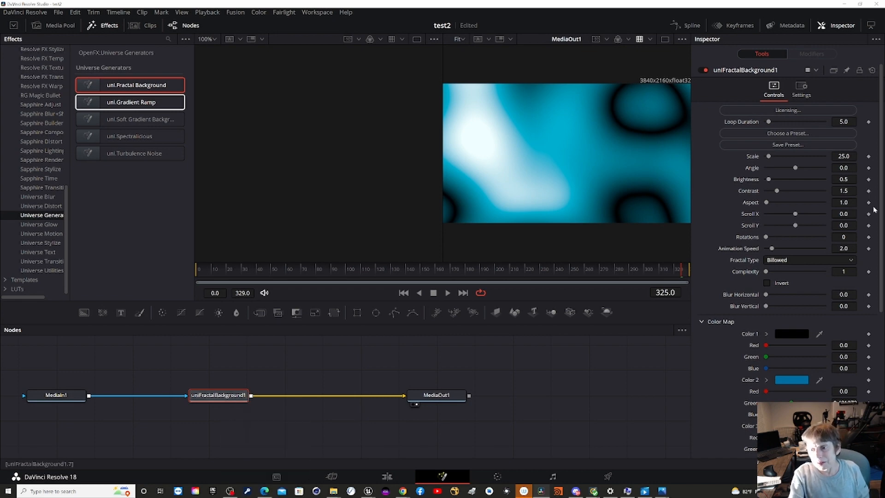
Apply the Scroll preset to the Fractal Background node
left_click(813, 134)
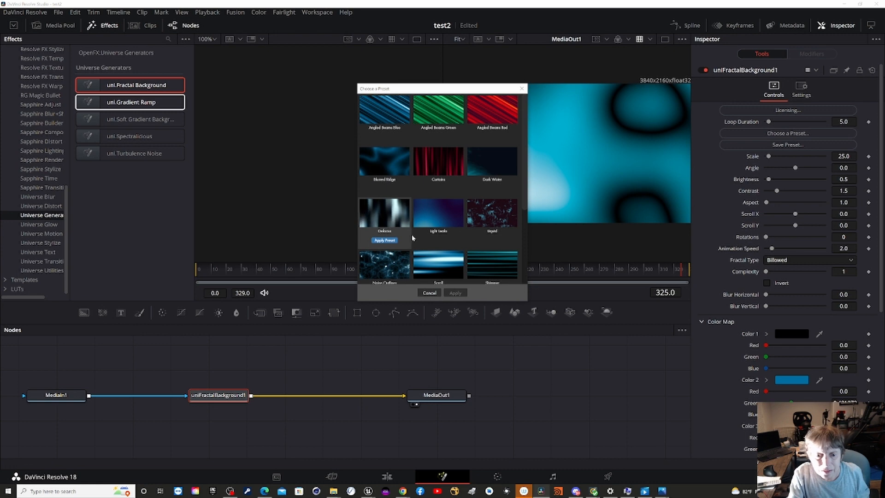
left_click(433, 263)
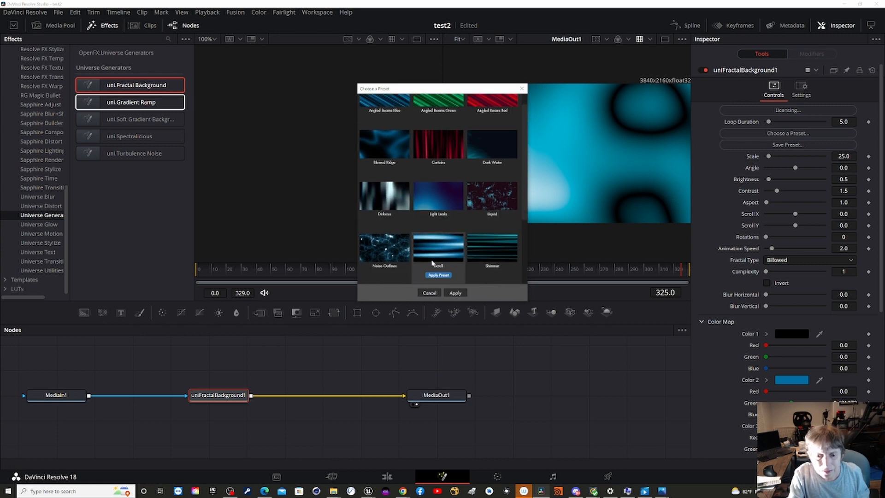
left_click(454, 293)
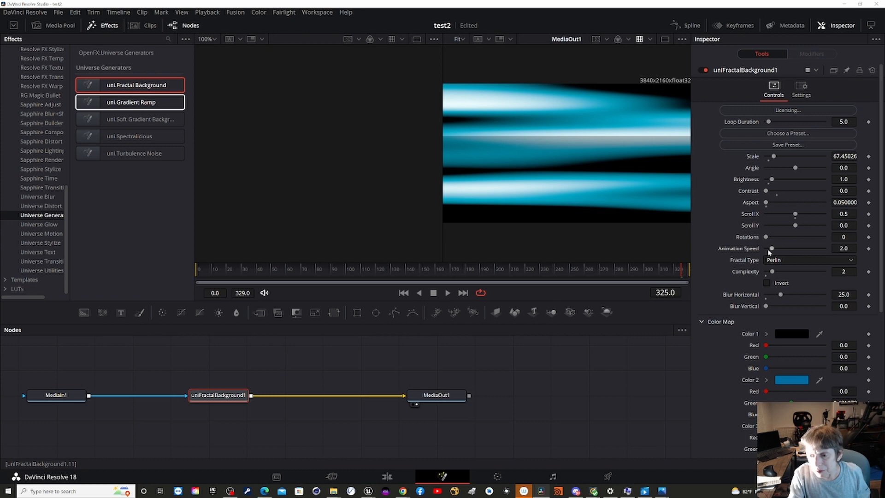
Delete the Fractal Background node and reconnect MediaIn1's output directly to MediaOut1
left_click(60, 398)
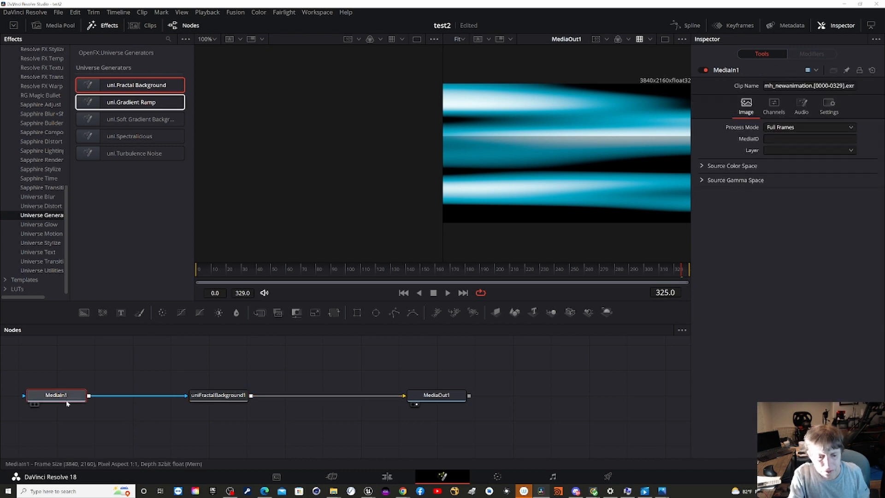
left_click(213, 395)
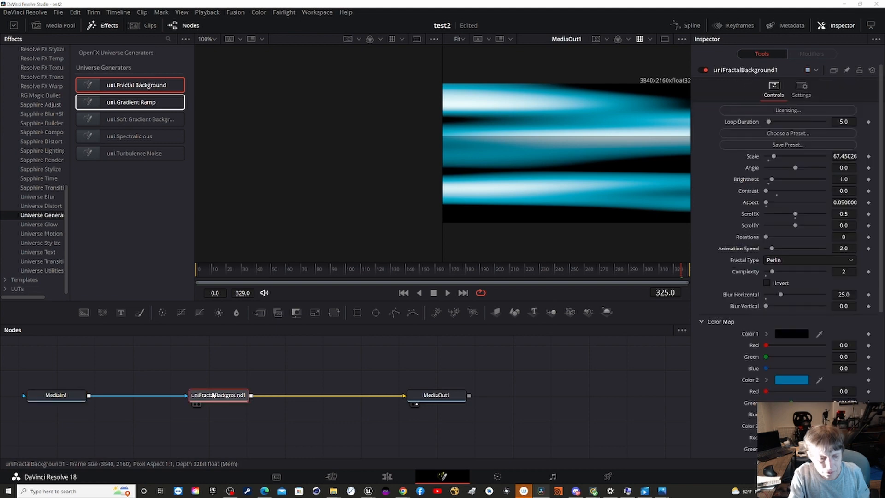
right_click(213, 395)
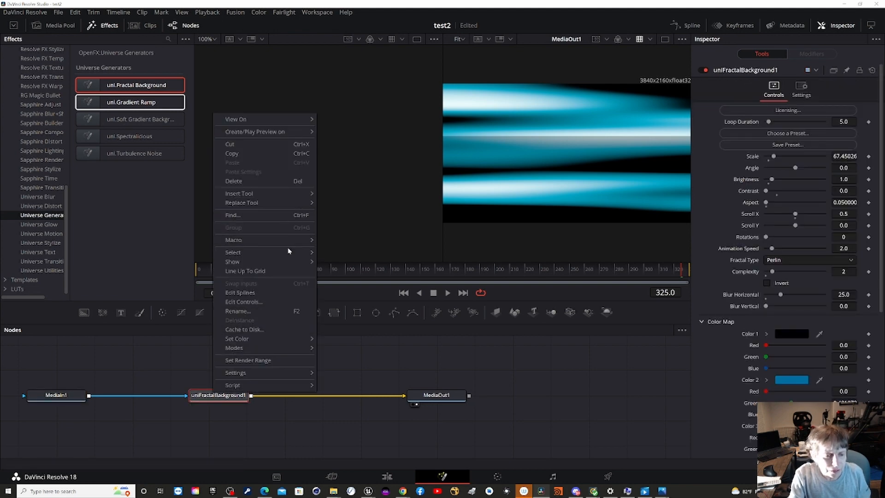
mouse_move(296, 264)
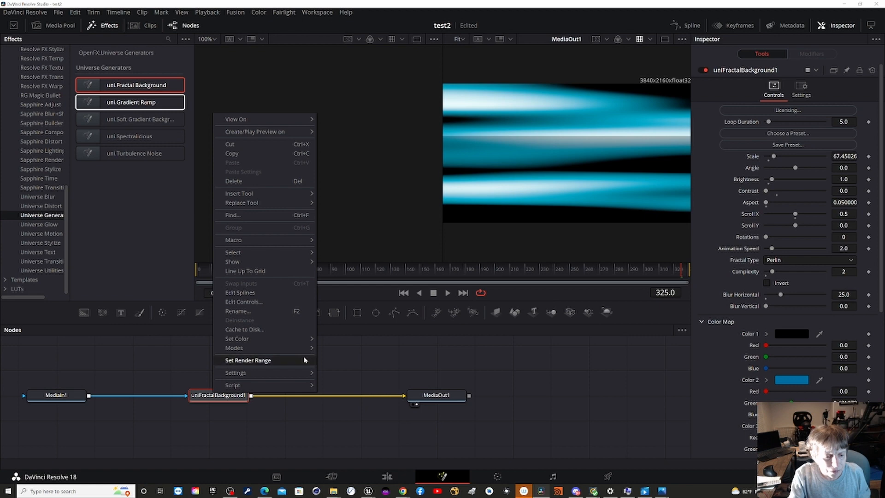
left_click(206, 400)
key("Delete")
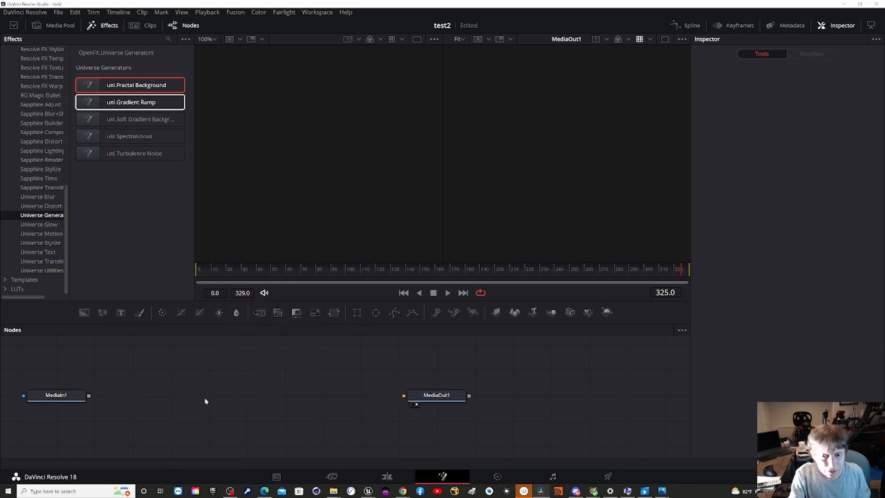
left_click_drag(88, 396, 407, 398)
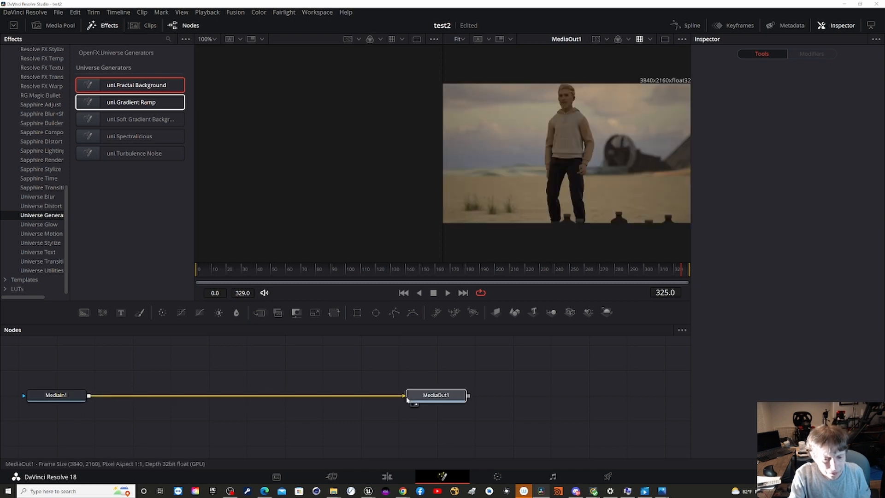
left_click(407, 399)
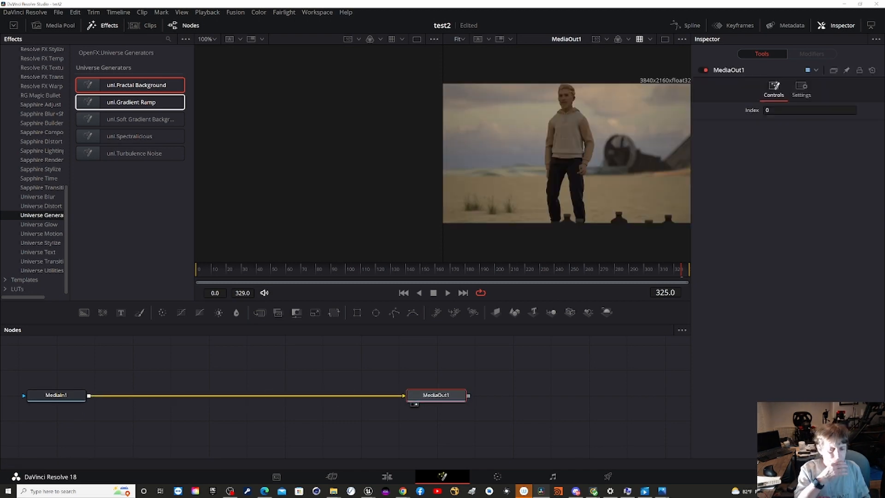